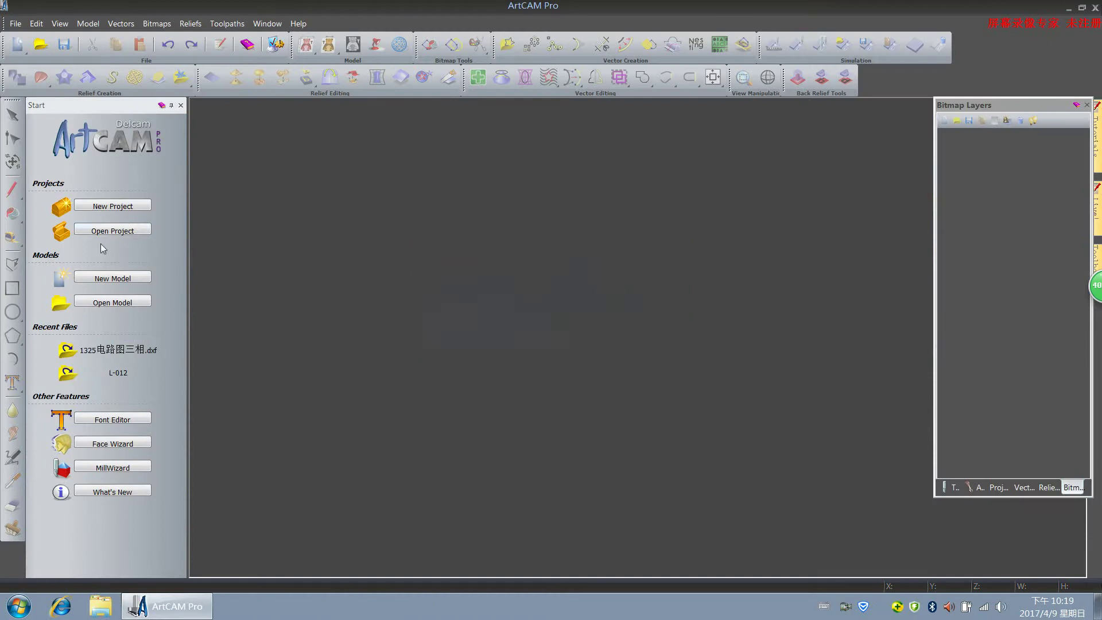
Create a new model 500 mm high and 500 mm wide, and maximize its 2D view.
{"action": "left_click", "coordinate": [127, 287]}
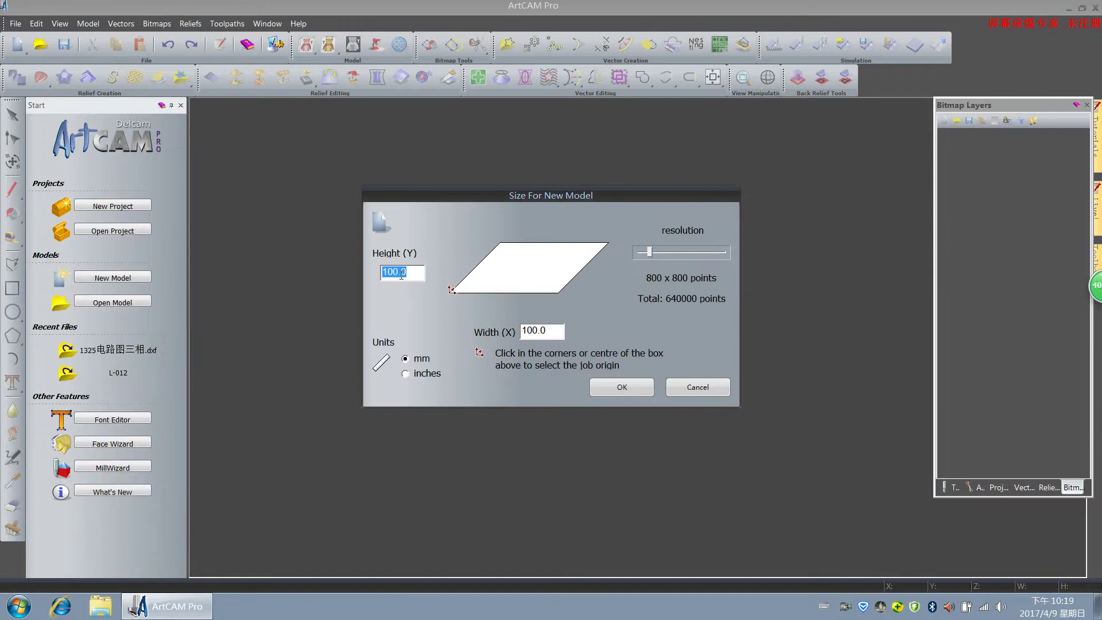
{"action": "type", "text": "5"}
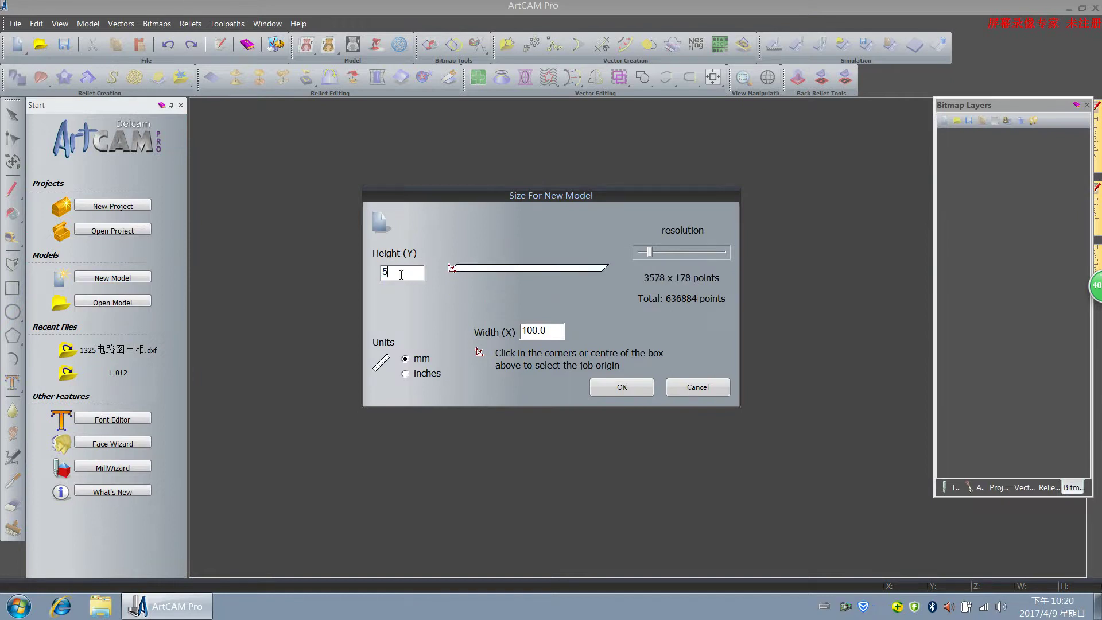
{"action": "type", "text": "00"}
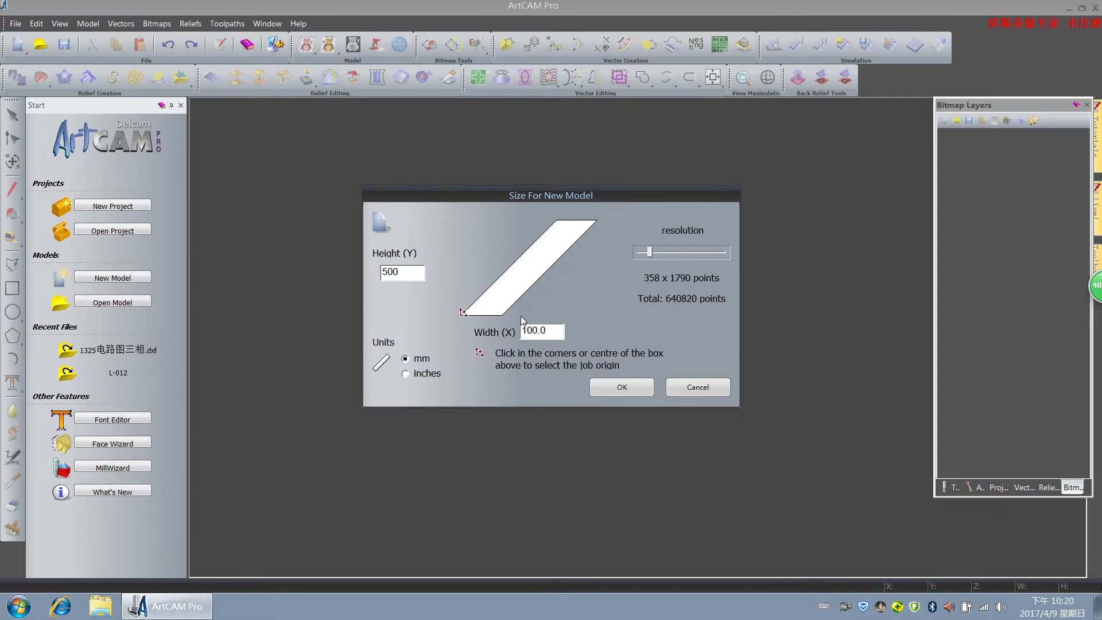
{"action": "left_click_drag", "start_coordinate": [552, 330], "coordinate": [472, 332]}
{"action": "type", "text": "500"}
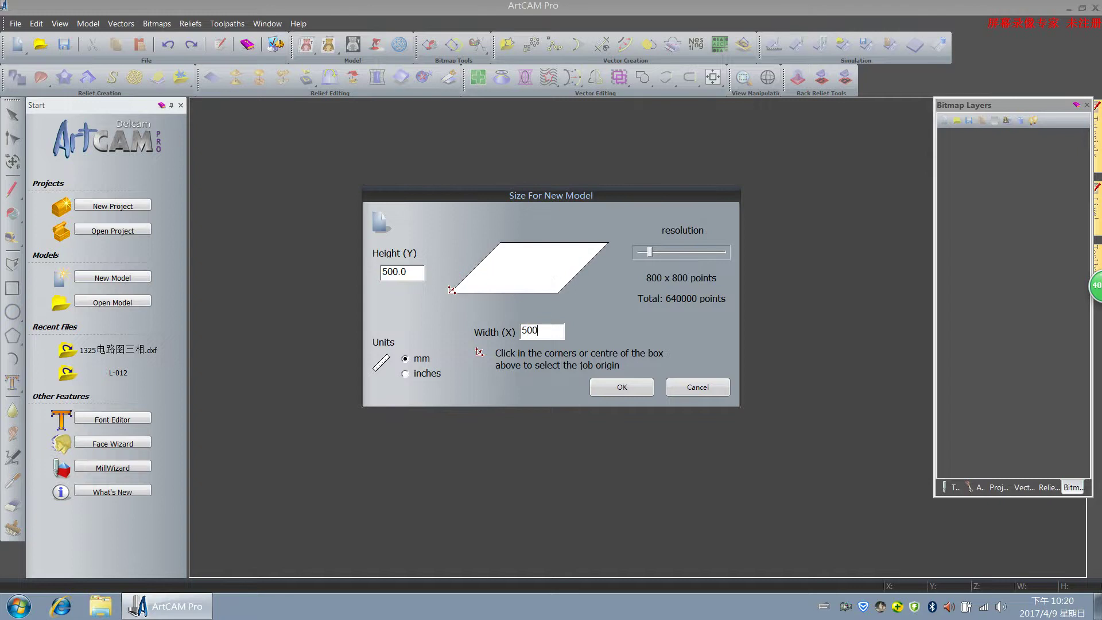
{"action": "left_click", "coordinate": [611, 385]}
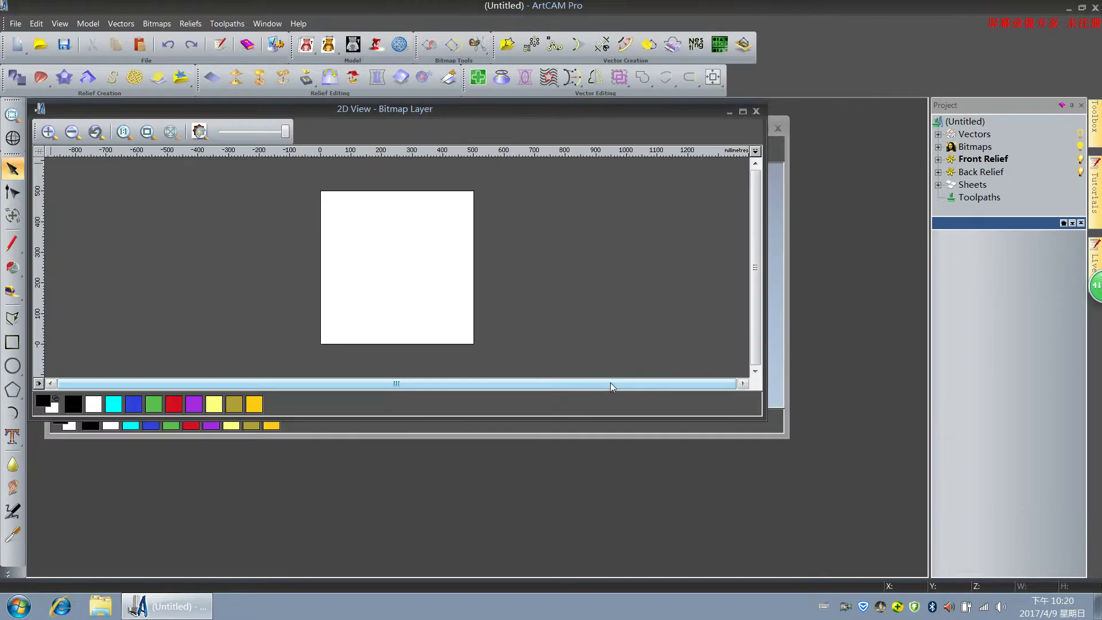
{"action": "left_click", "coordinate": [742, 112]}
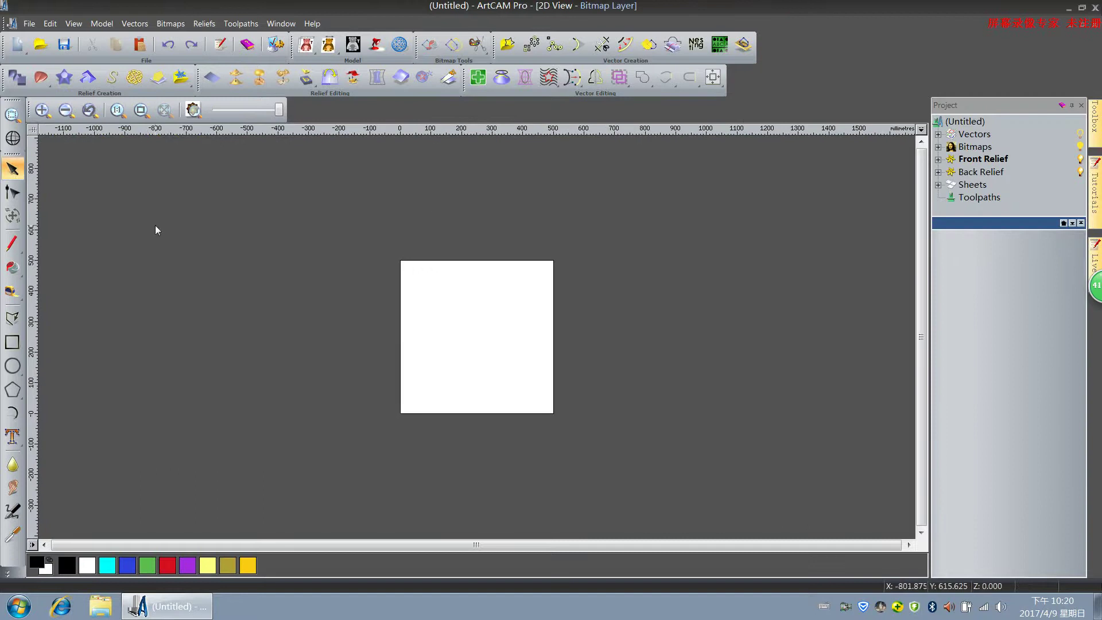
Draw a circle about 445 mm in diameter and centre it on the model.
{"action": "left_click", "coordinate": [17, 365]}
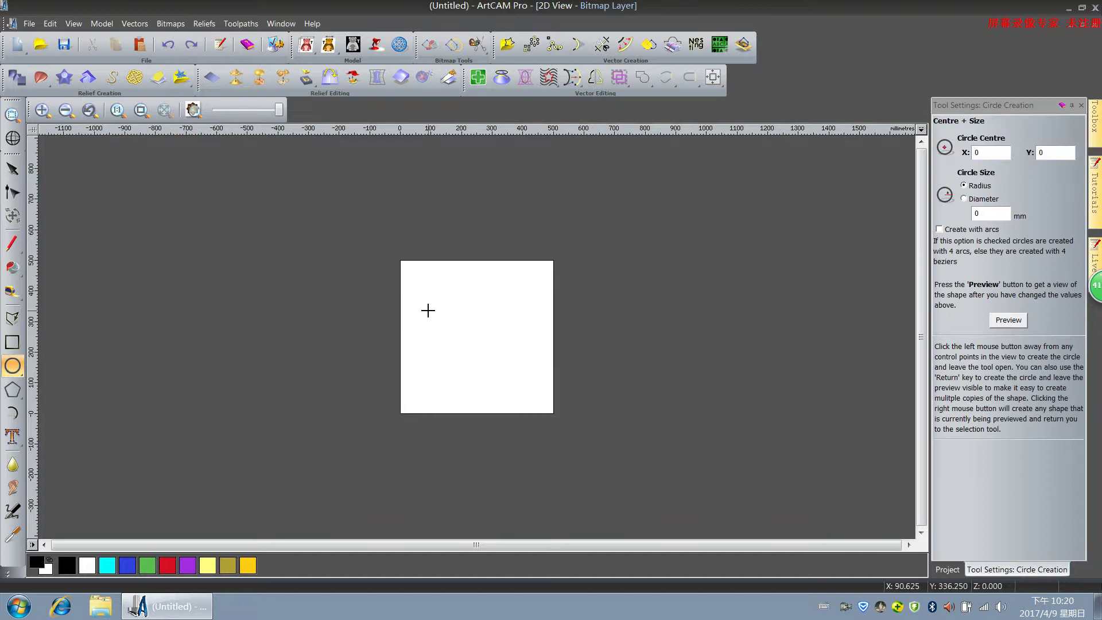
{"action": "left_click_drag", "start_coordinate": [426, 301], "coordinate": [478, 344]}
{"action": "left_click", "coordinate": [492, 351]}
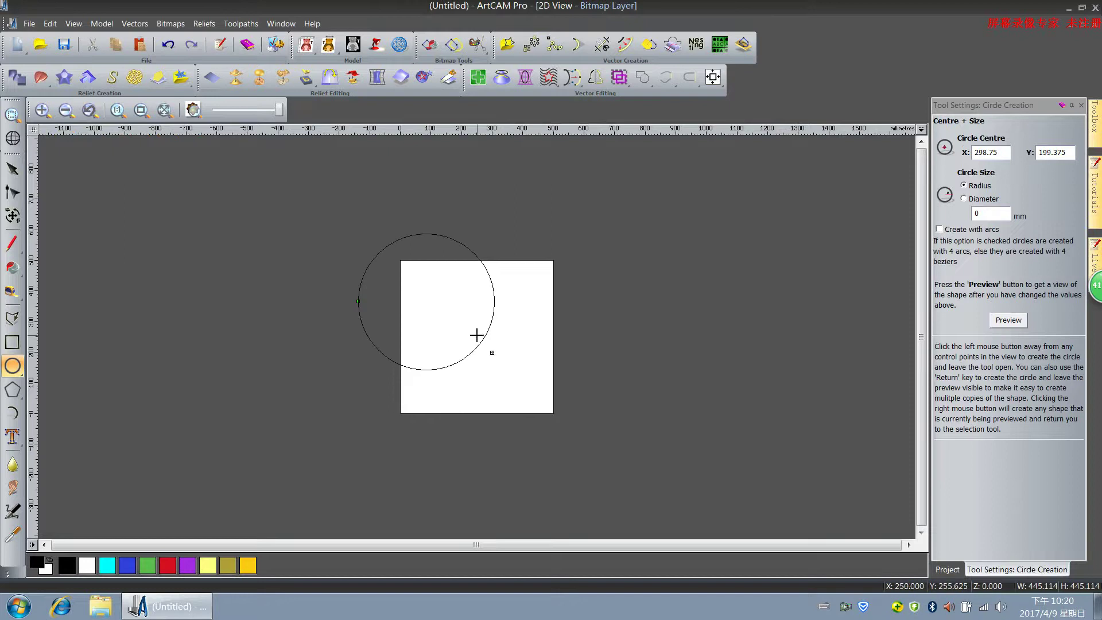
{"action": "left_click", "coordinate": [12, 168]}
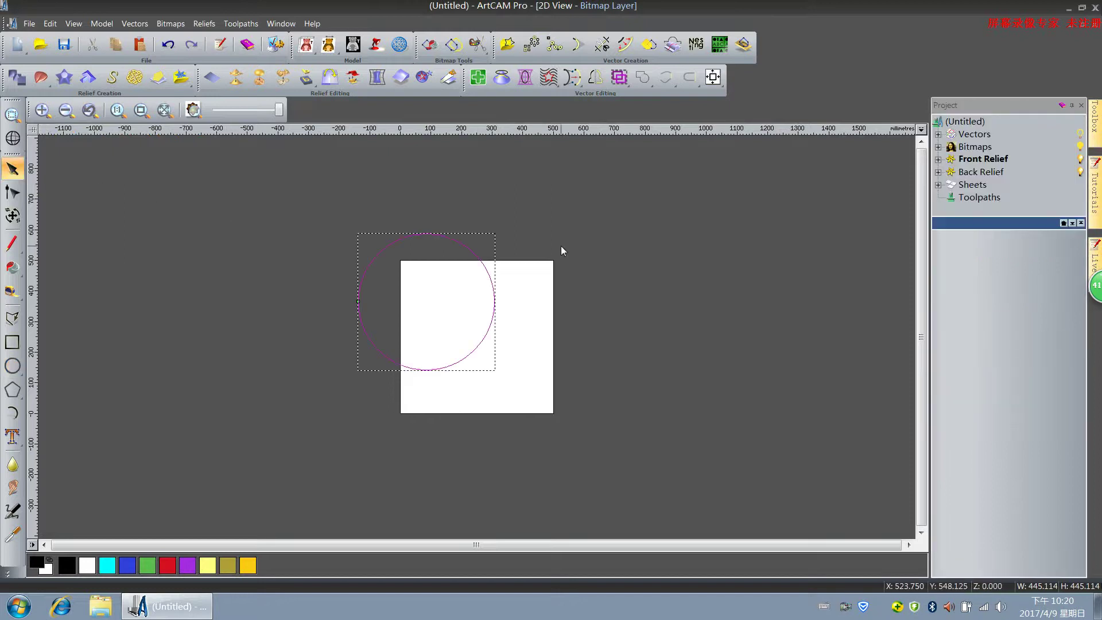
{"action": "left_click", "coordinate": [712, 77]}
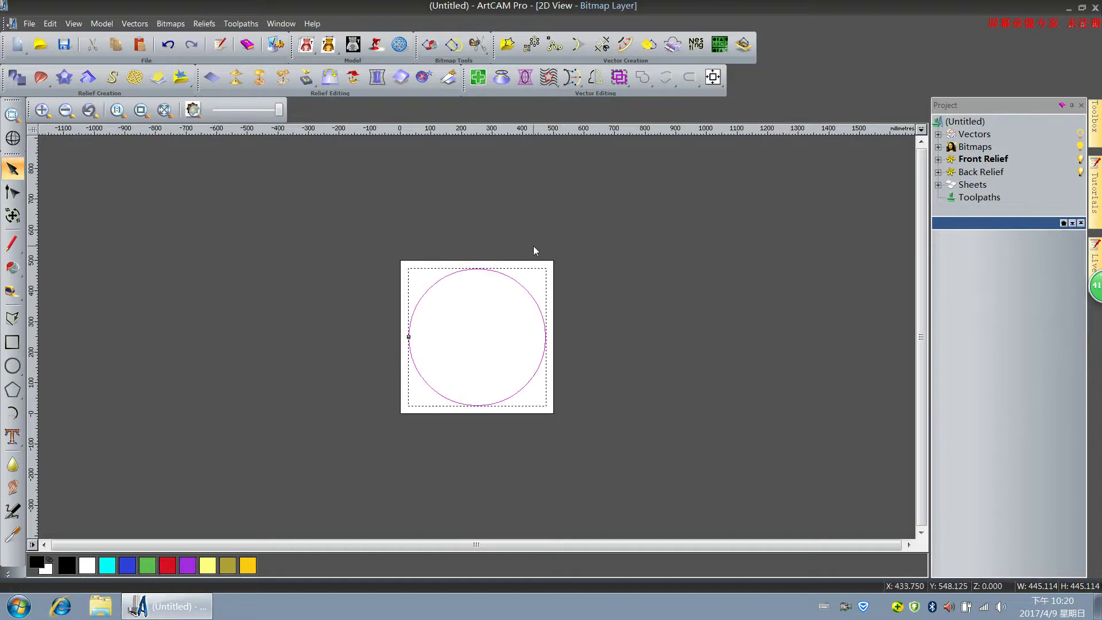
Edit the centred circle, set its radius to 250 mm and apply the change.
{"action": "right_click", "coordinate": [508, 274]}
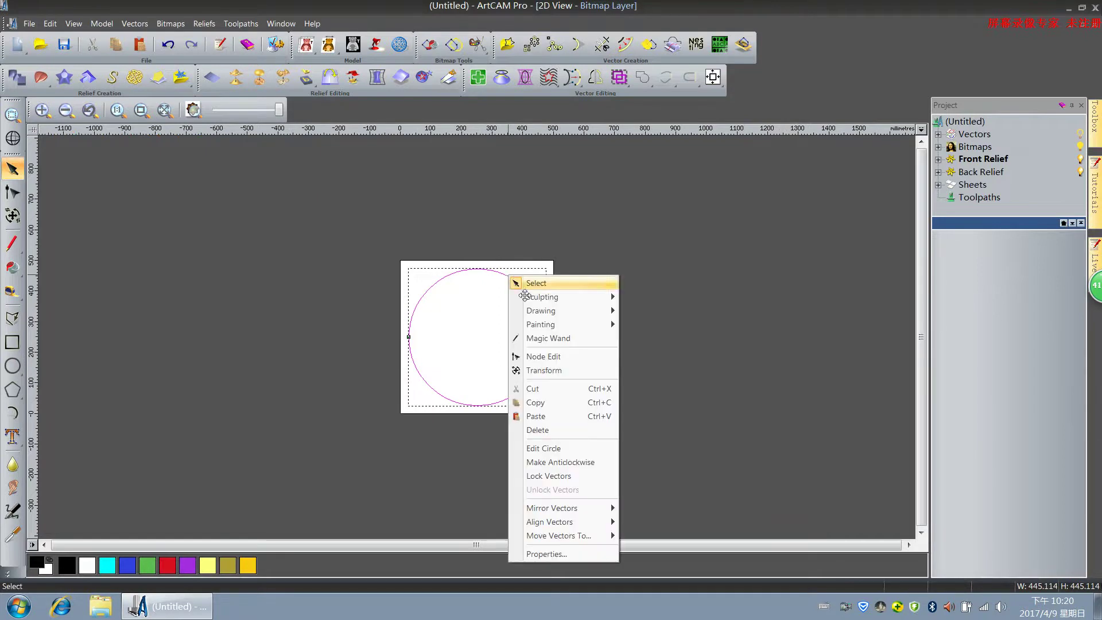
{"action": "left_click", "coordinate": [561, 449]}
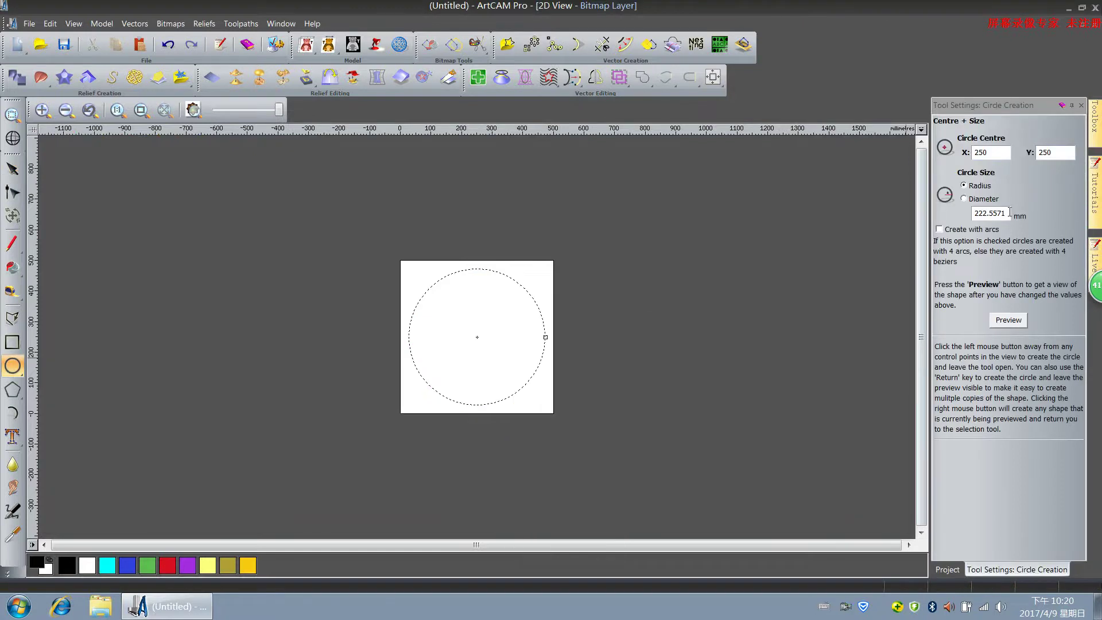
{"action": "left_click_drag", "start_coordinate": [1009, 212], "coordinate": [967, 221]}
{"action": "type", "text": "2"}
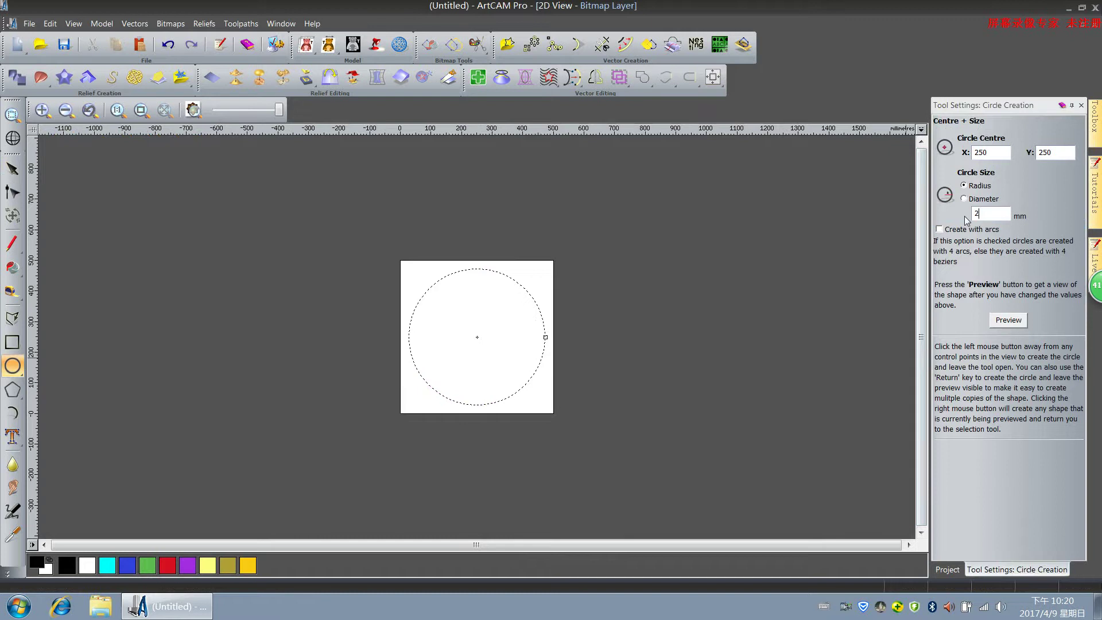
{"action": "type", "text": "50"}
{"action": "left_click", "coordinate": [1008, 319]}
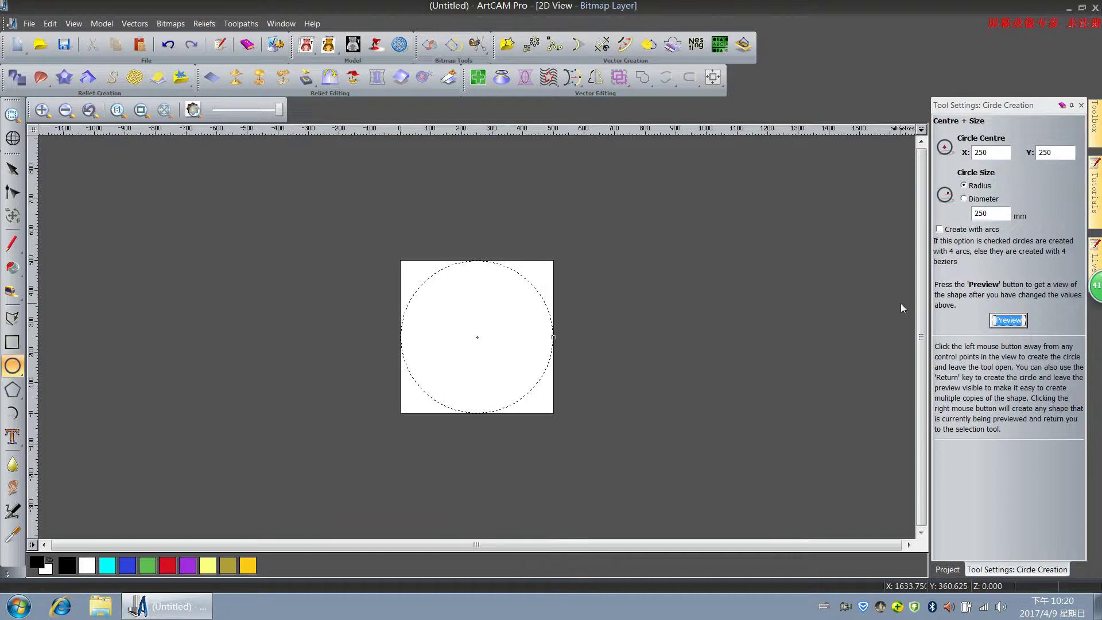
{"action": "left_click", "coordinate": [540, 280]}
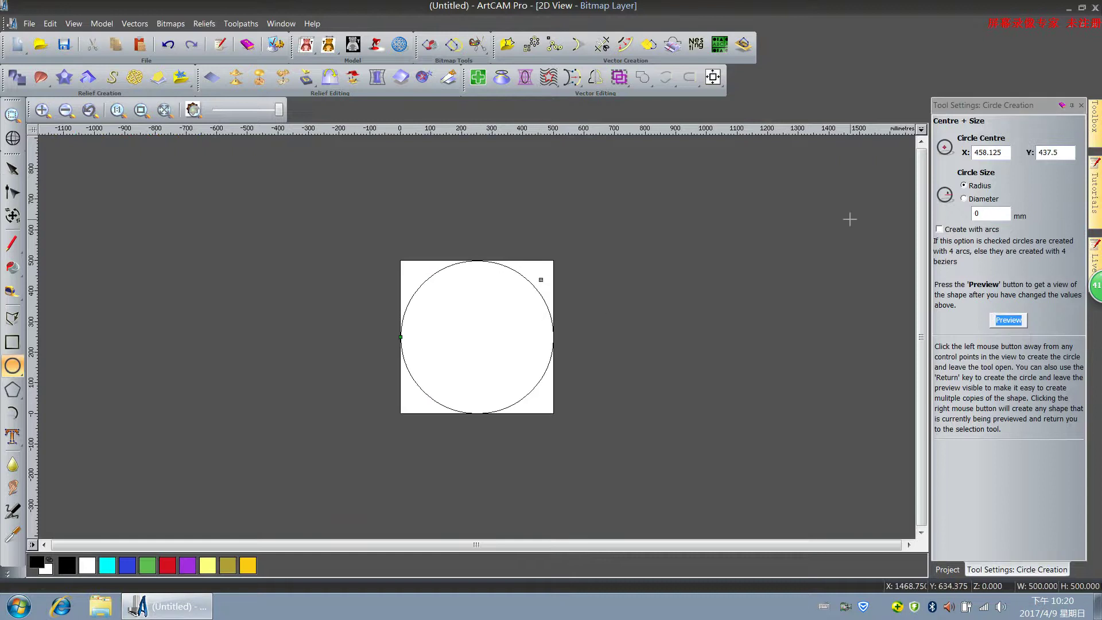
{"action": "left_click", "coordinate": [1080, 105]}
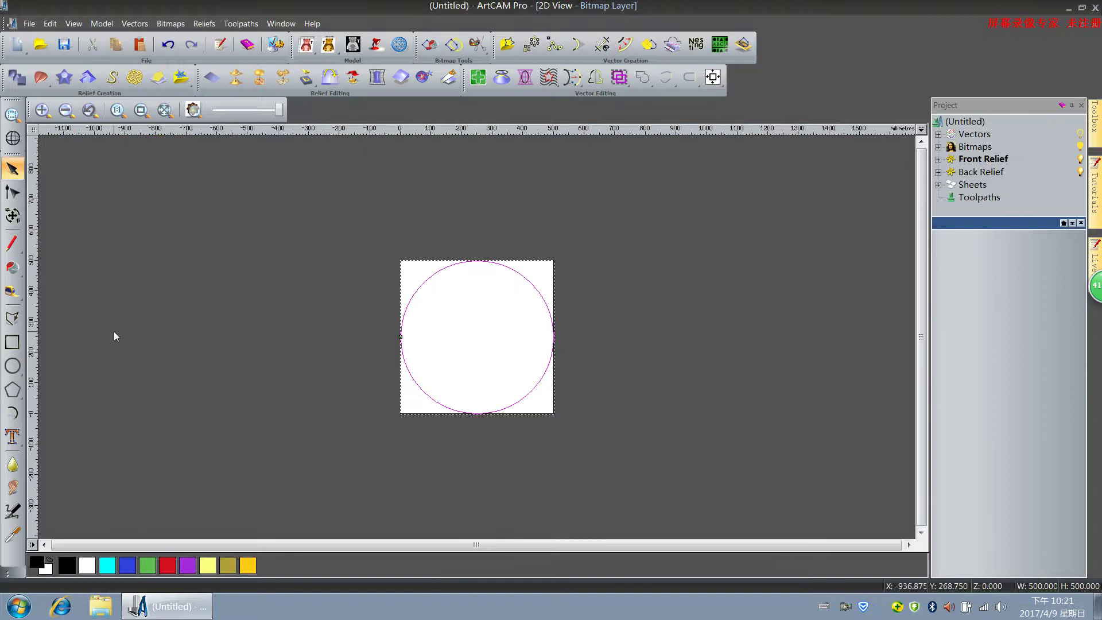
Add the Arial text ACCTEK at the model's upper-left corner and try to set its size to 200 points.
{"action": "left_click", "coordinate": [12, 438]}
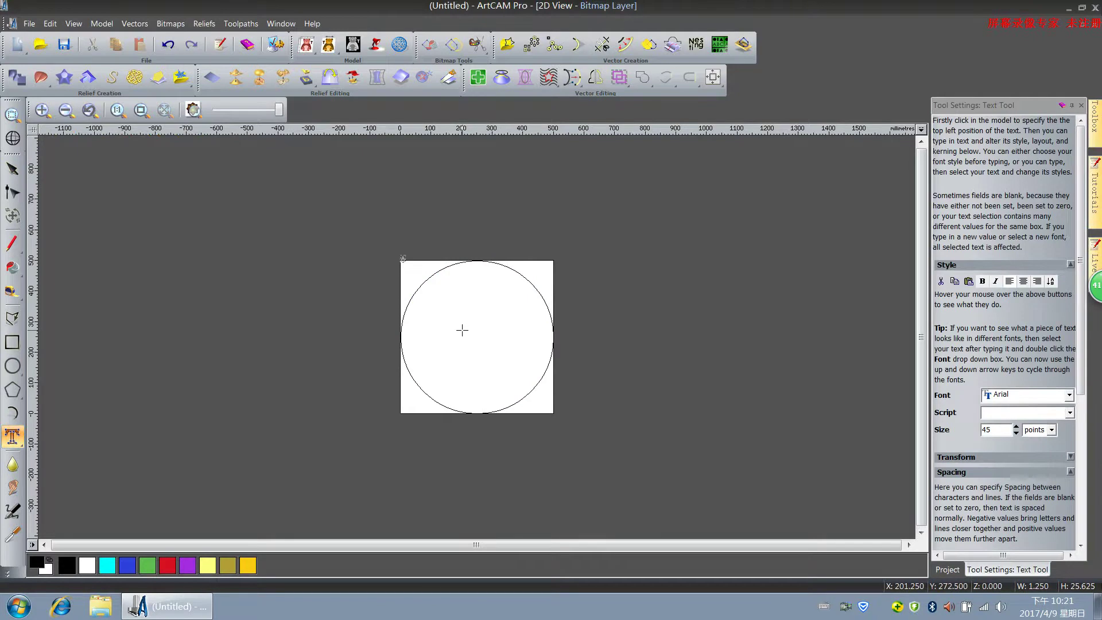
{"action": "type", "text": "2"}
{"action": "type", "text": "TEK"}
{"action": "type", "text": "S"}
{"action": "double_click", "coordinate": [997, 429]}
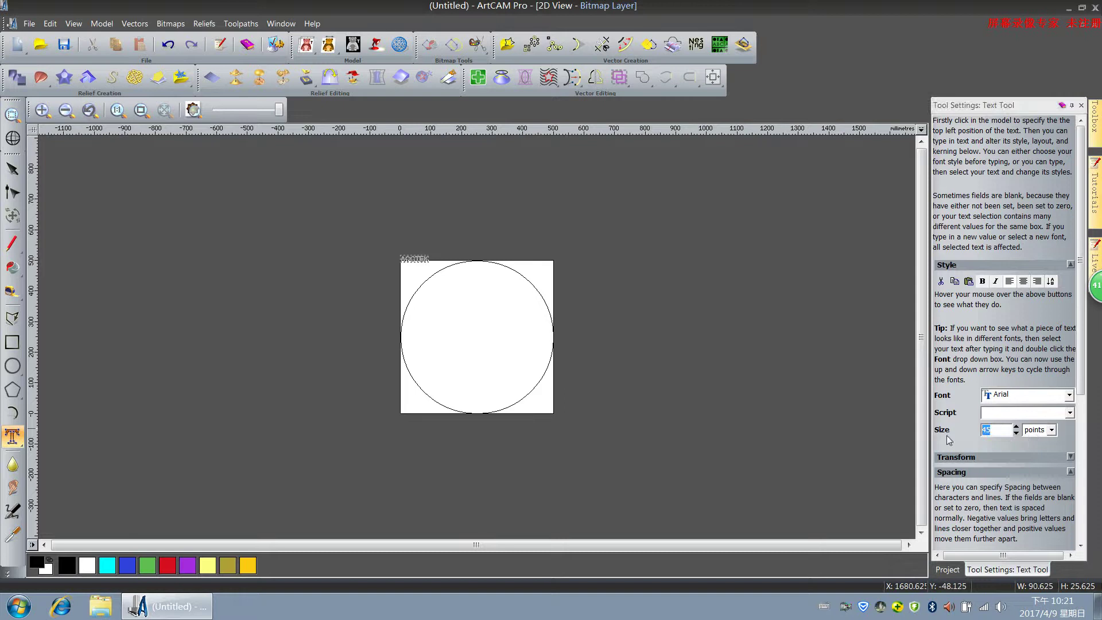
{"action": "type", "text": "200"}
{"action": "left_click_drag", "start_coordinate": [1079, 383], "coordinate": [1088, 523]}
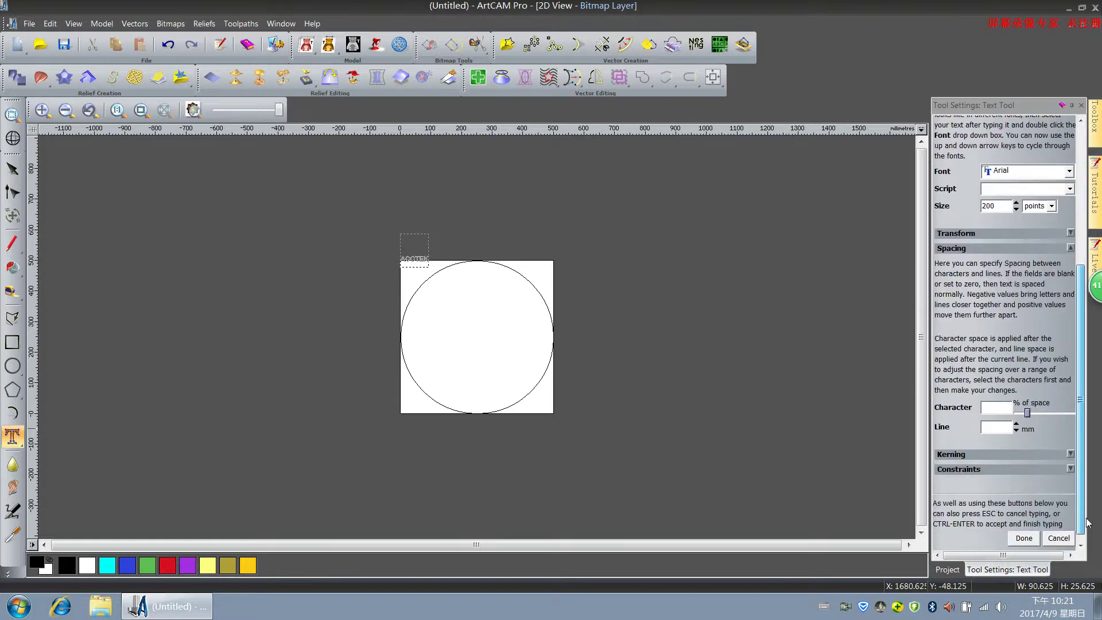
{"action": "left_click", "coordinate": [1029, 539]}
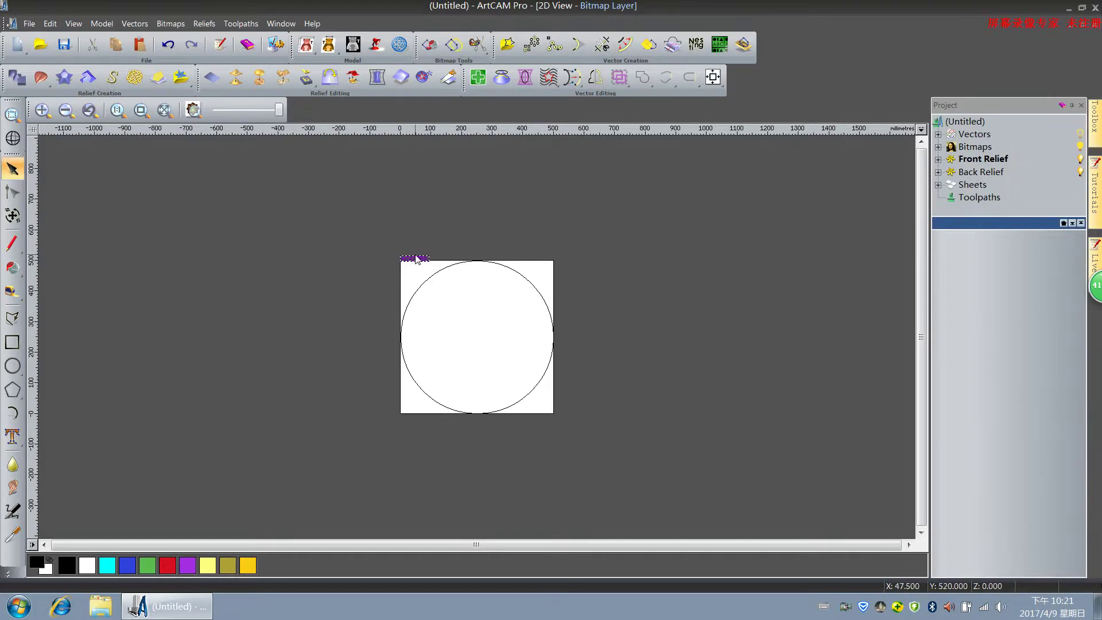
Set the ACCTEK text's font size to 200 points and centre the text block on the model.
{"action": "left_click_drag", "start_coordinate": [417, 259], "coordinate": [477, 341]}
{"action": "right_click", "coordinate": [477, 341]}
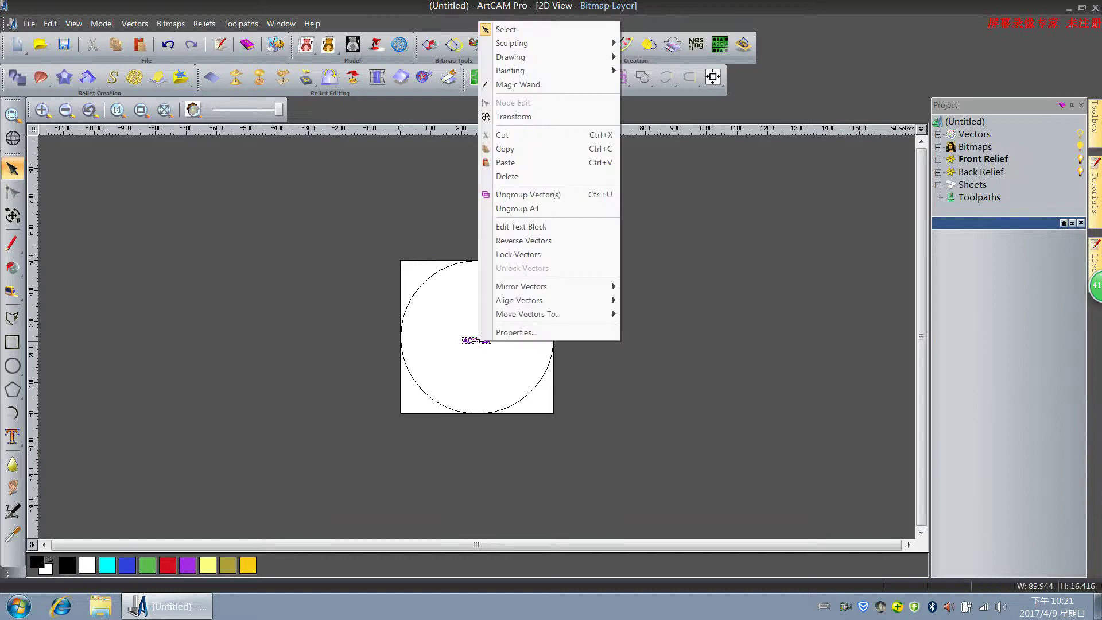
{"action": "left_click", "coordinate": [519, 227]}
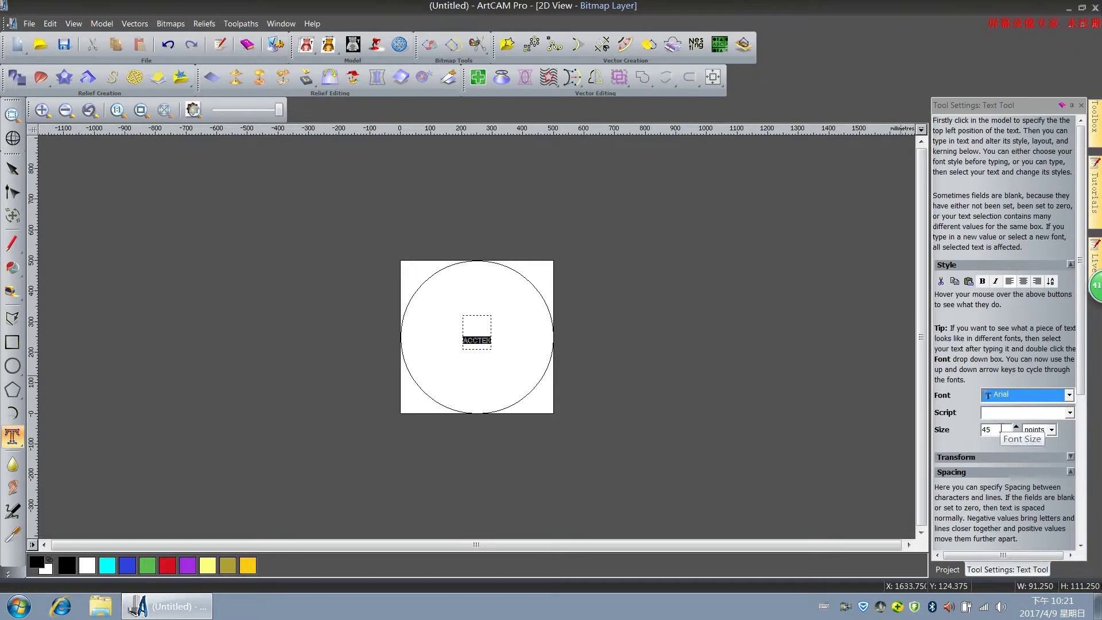
{"action": "double_click", "coordinate": [998, 428]}
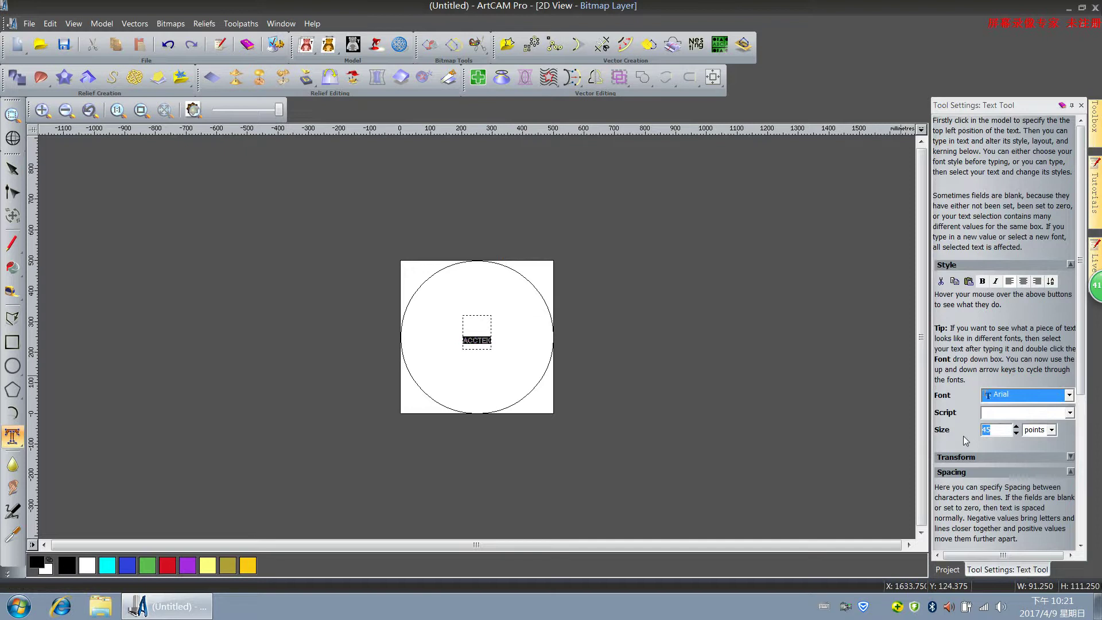
{"action": "type", "text": "150"}
{"action": "key", "text": "Return"}
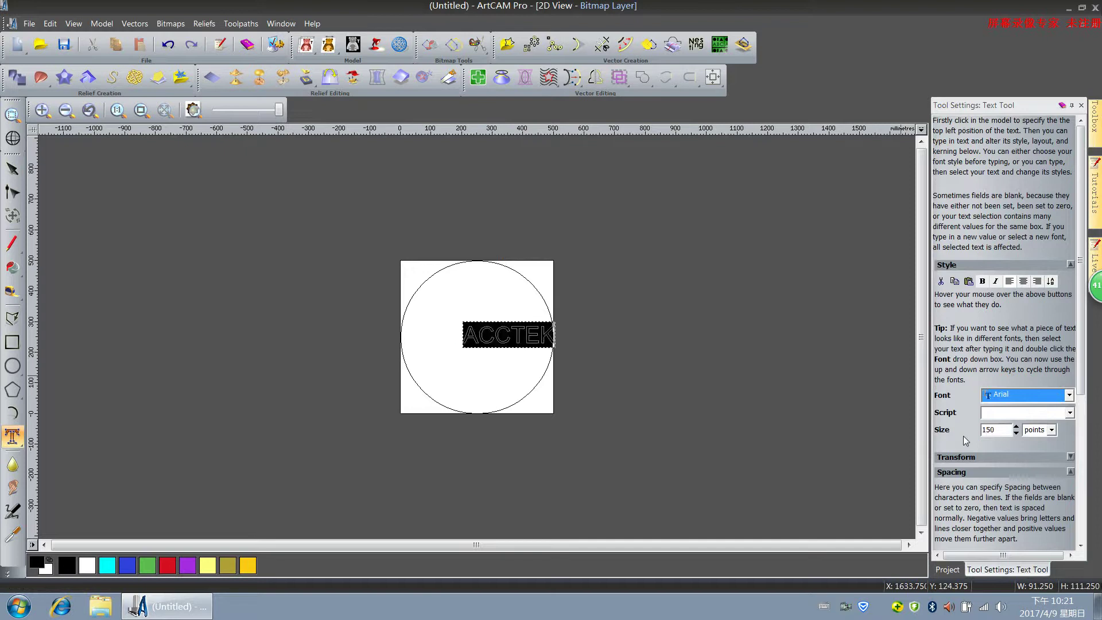
{"action": "double_click", "coordinate": [999, 428]}
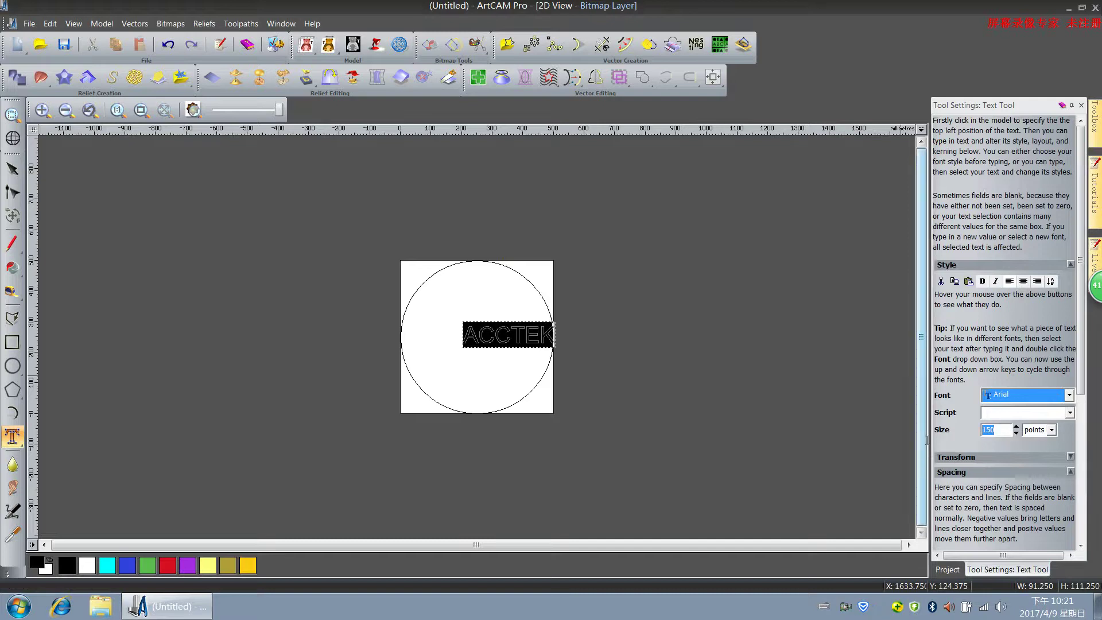
{"action": "type", "text": "200"}
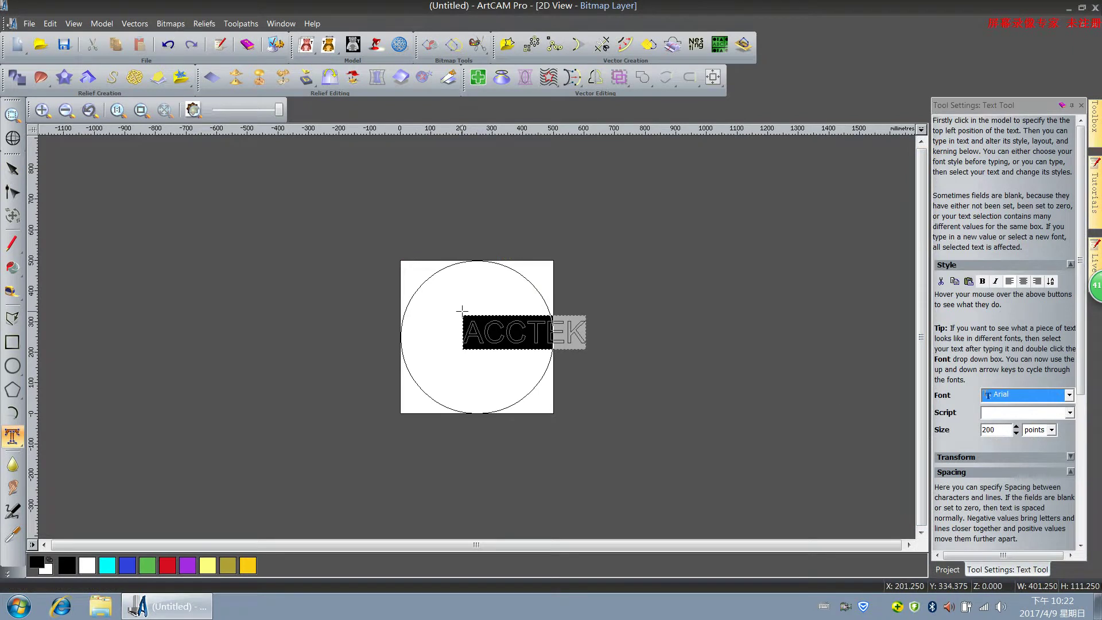
{"action": "left_click", "coordinate": [12, 169]}
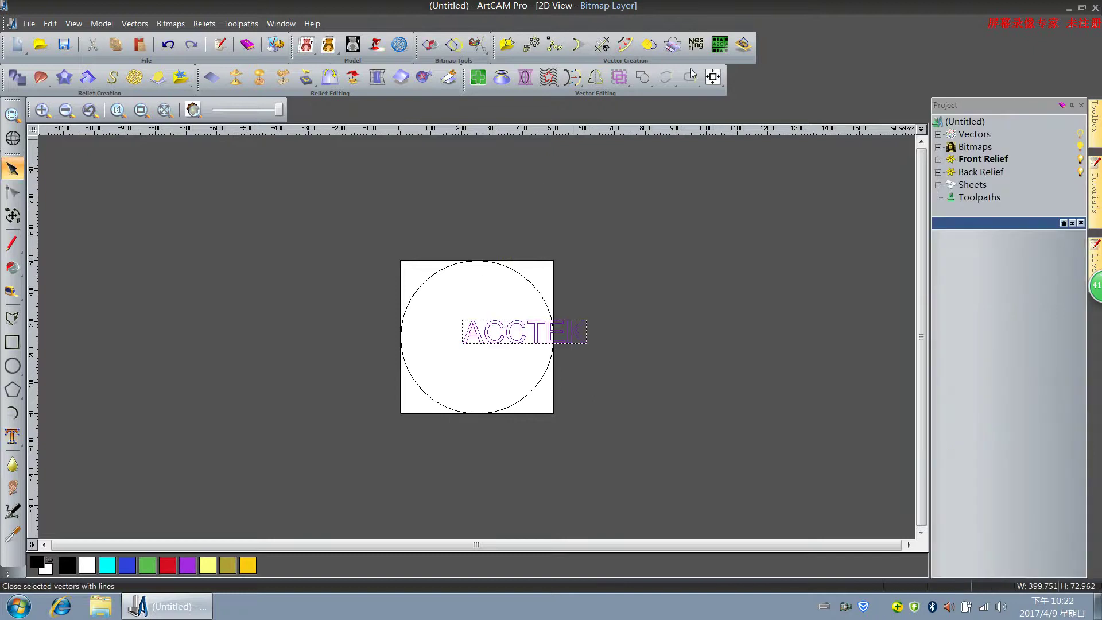
{"action": "left_click", "coordinate": [712, 77]}
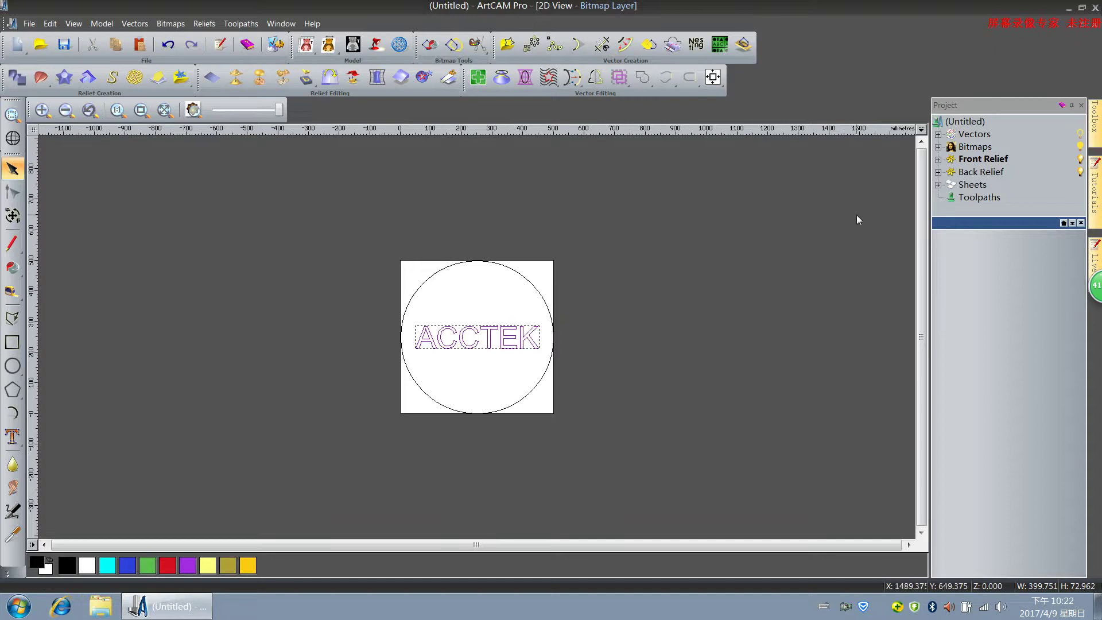
Start a 2D Area Clearance toolpath for the selected ACCTEK text with a finish depth of 2 mm.
{"action": "left_click", "coordinate": [968, 198]}
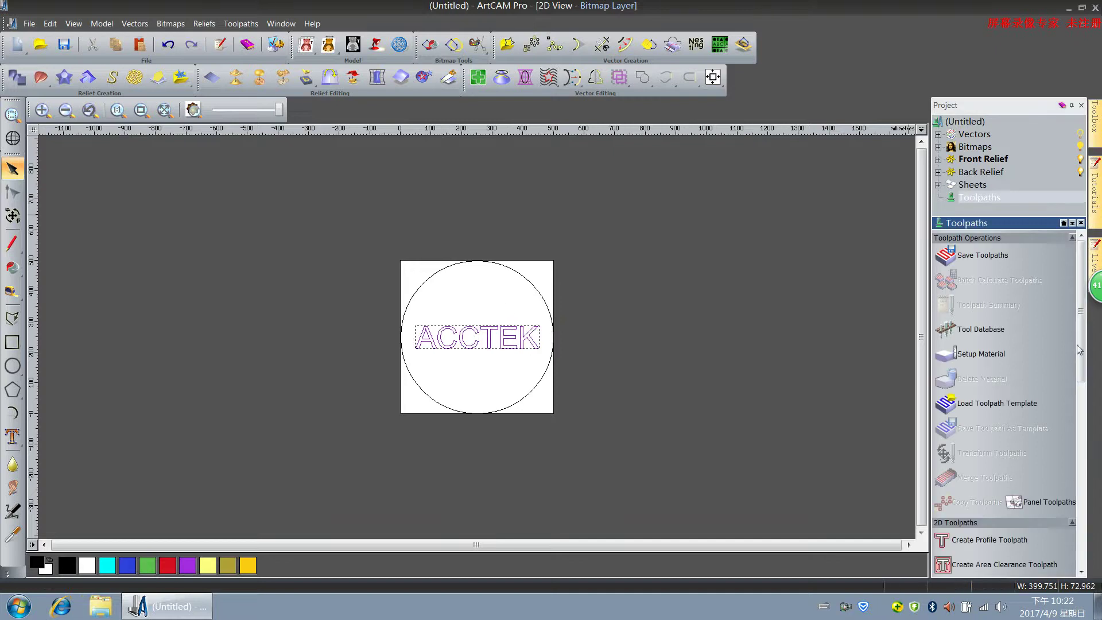
{"action": "left_click_drag", "start_coordinate": [1080, 346], "coordinate": [1081, 395]}
{"action": "left_click", "coordinate": [999, 453]}
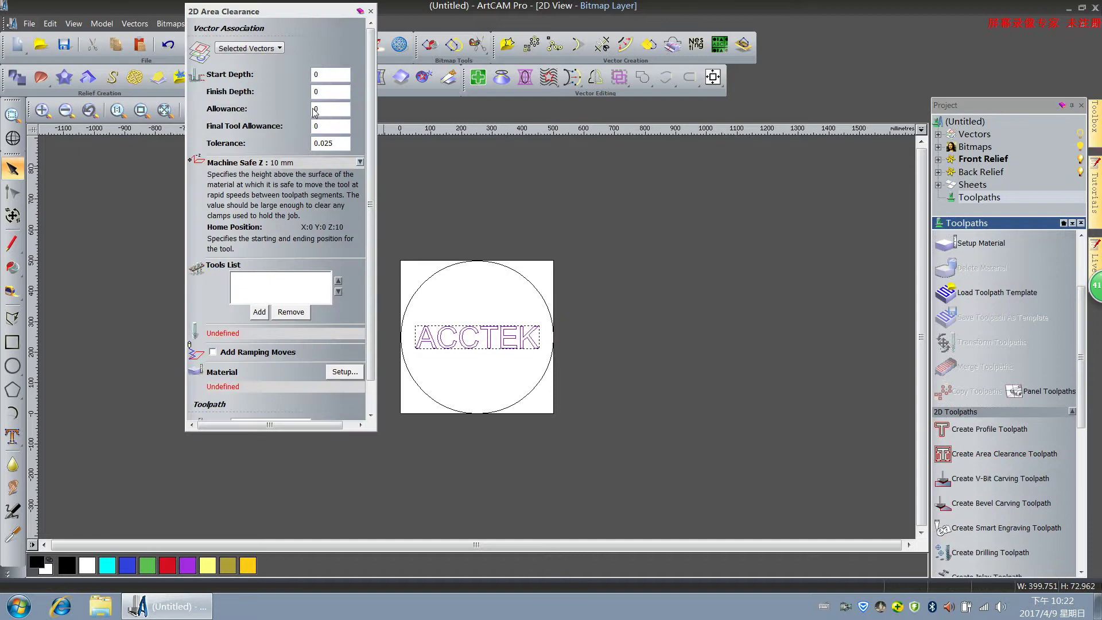
{"action": "double_click", "coordinate": [320, 93]}
Open the metric wood or plastic End Mill 3 mm for editing and choose mm/min as its rate units.
{"action": "left_click", "coordinate": [266, 313]}
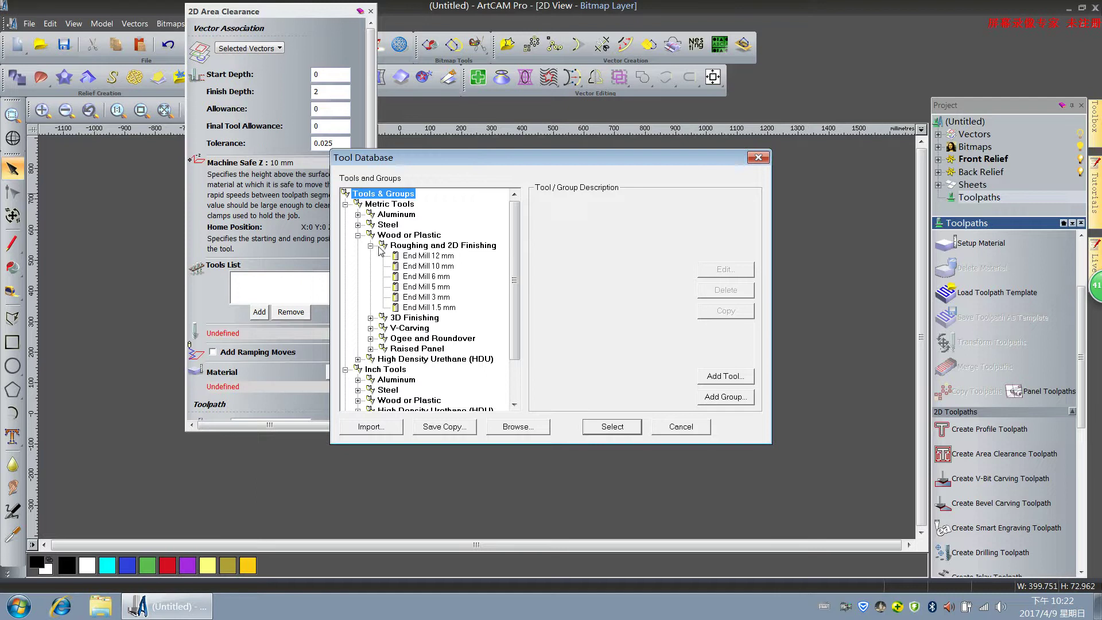
{"action": "left_click", "coordinate": [424, 299]}
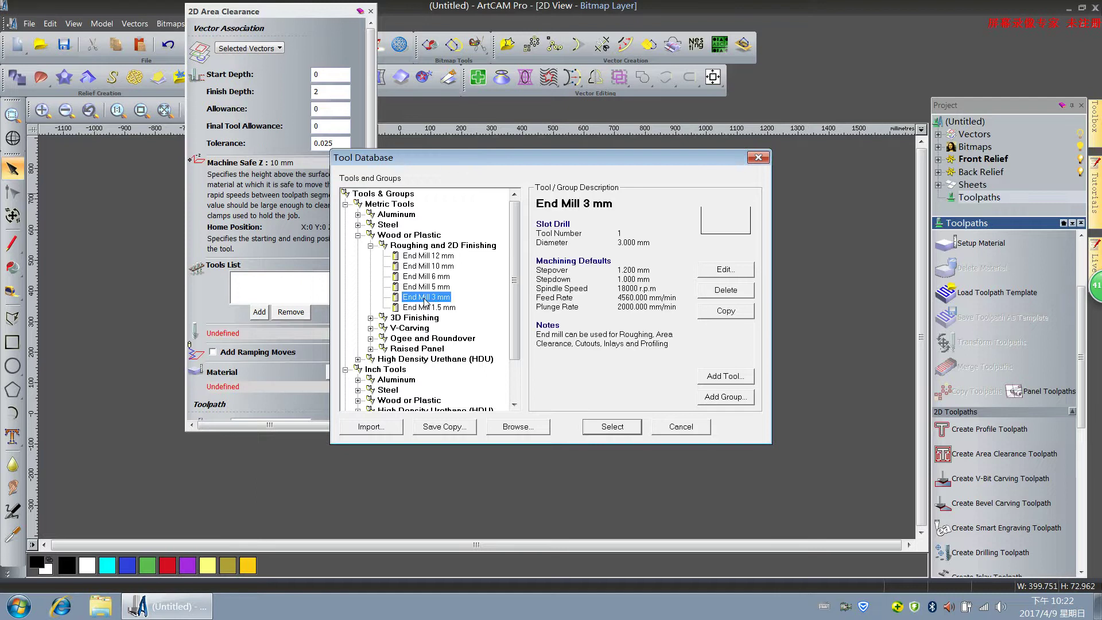
{"action": "left_click", "coordinate": [725, 270]}
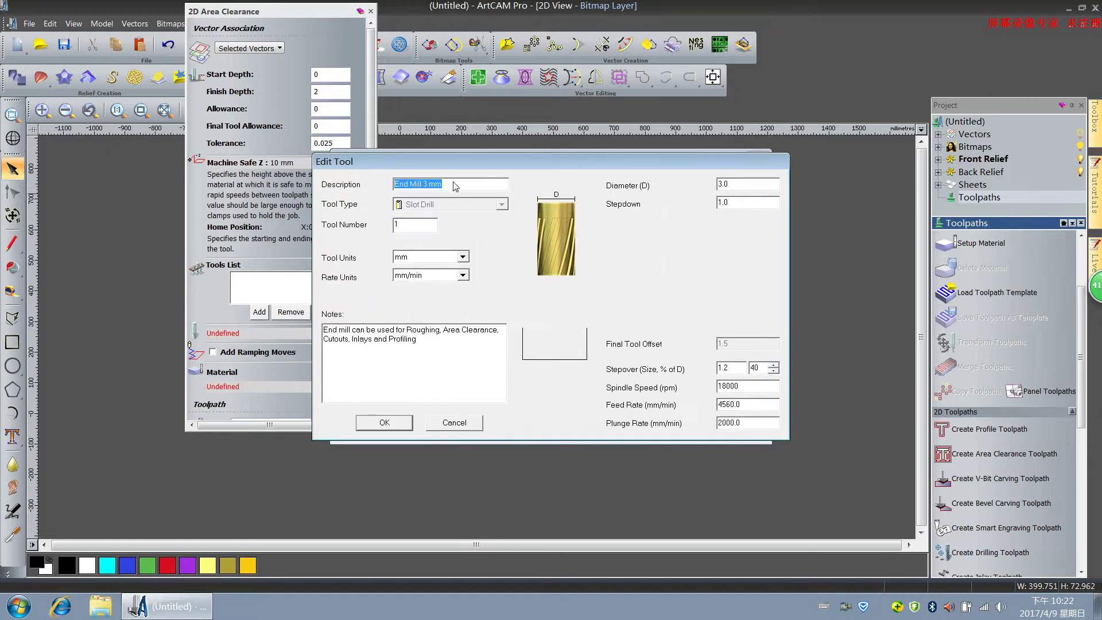
{"action": "left_click", "coordinate": [414, 224]}
{"action": "left_click", "coordinate": [442, 276]}
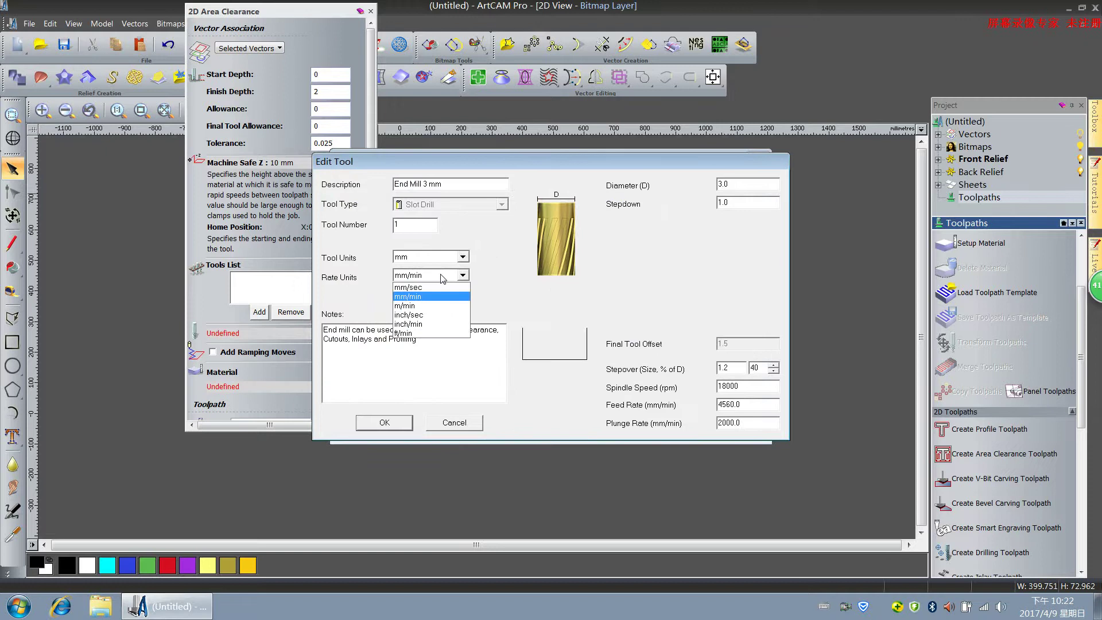
{"action": "left_click", "coordinate": [444, 298]}
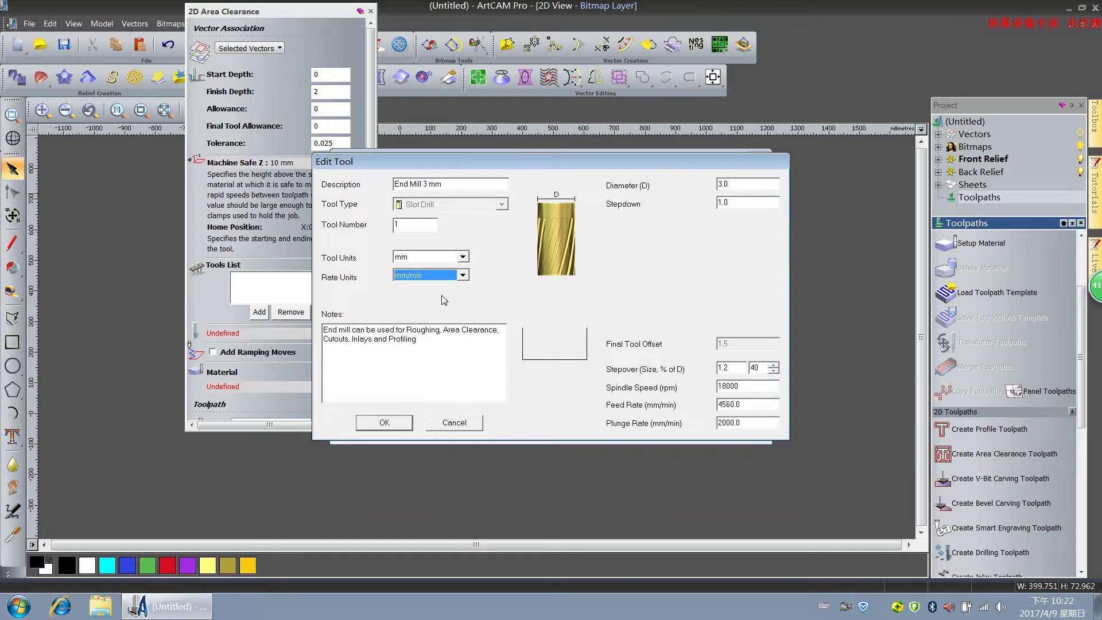
Set the 3 mm end mill's stepdown to 2 mm and add the tool to the area clearance toolpath.
{"action": "left_click", "coordinate": [738, 203]}
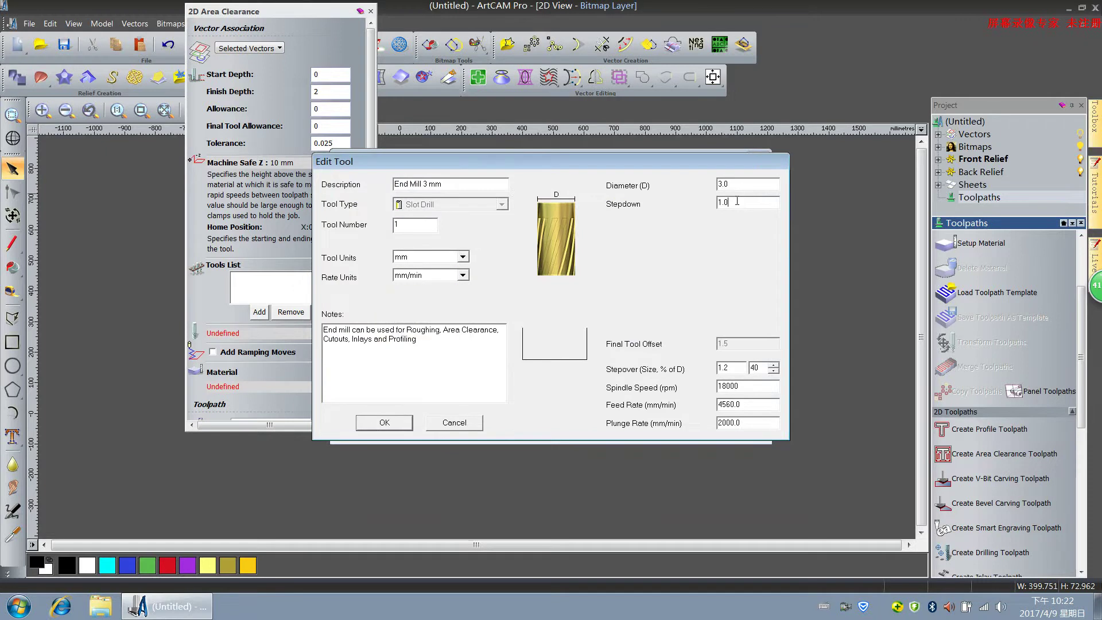
{"action": "key", "text": "BackSpace"}
{"action": "key", "text": "BackSpace"}
{"action": "type", "text": "2"}
{"action": "left_click", "coordinate": [751, 386]}
{"action": "left_click", "coordinate": [410, 425]}
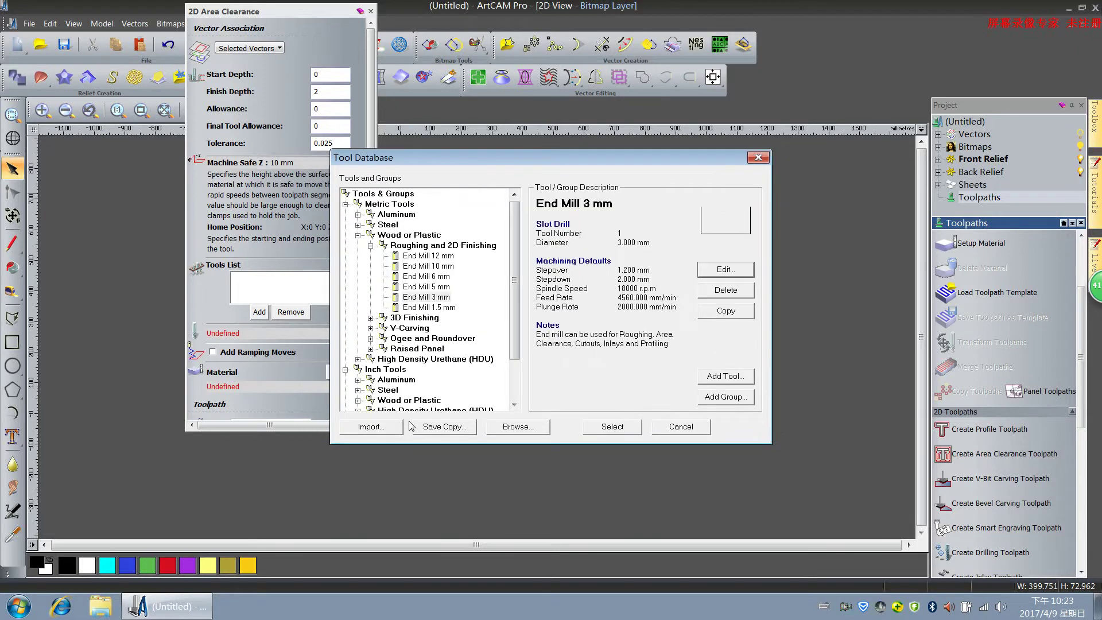
{"action": "left_click", "coordinate": [610, 426]}
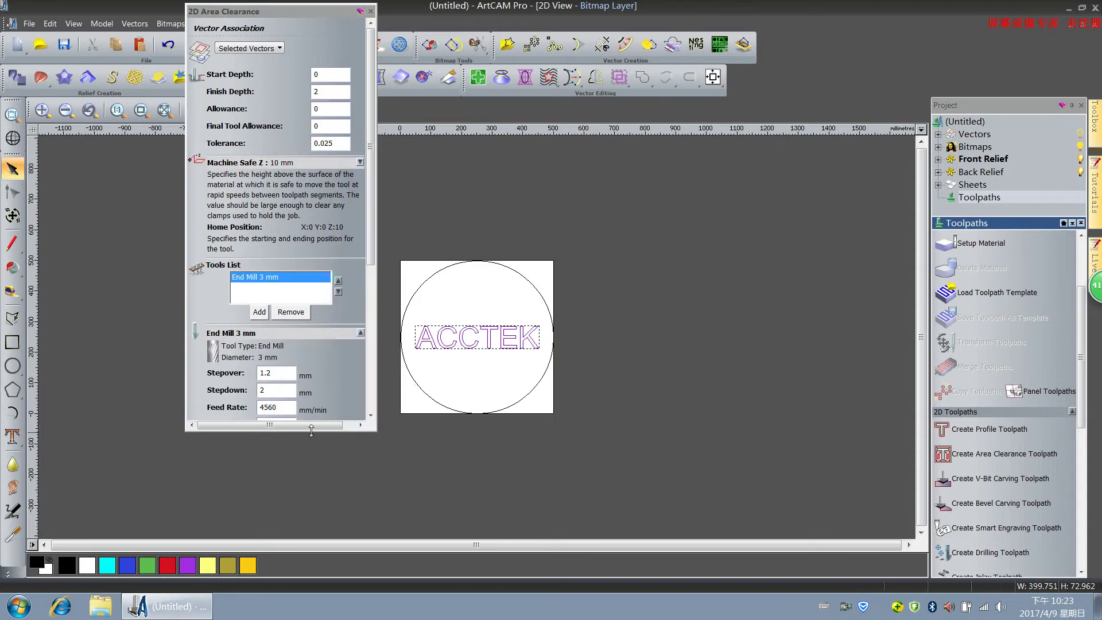
Set up the toolpath's material with a thickness of 15 mm.
{"action": "left_click_drag", "start_coordinate": [311, 430], "coordinate": [257, 465]}
{"action": "left_click", "coordinate": [280, 459]}
{"action": "left_click", "coordinate": [281, 462]}
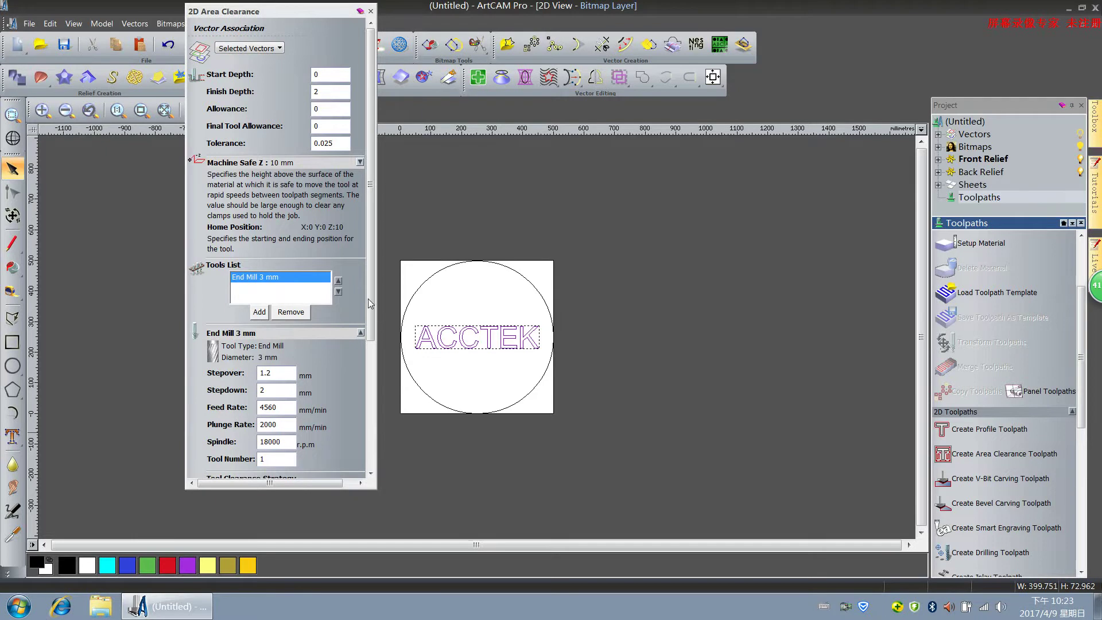
{"action": "left_click_drag", "start_coordinate": [369, 300], "coordinate": [383, 427]}
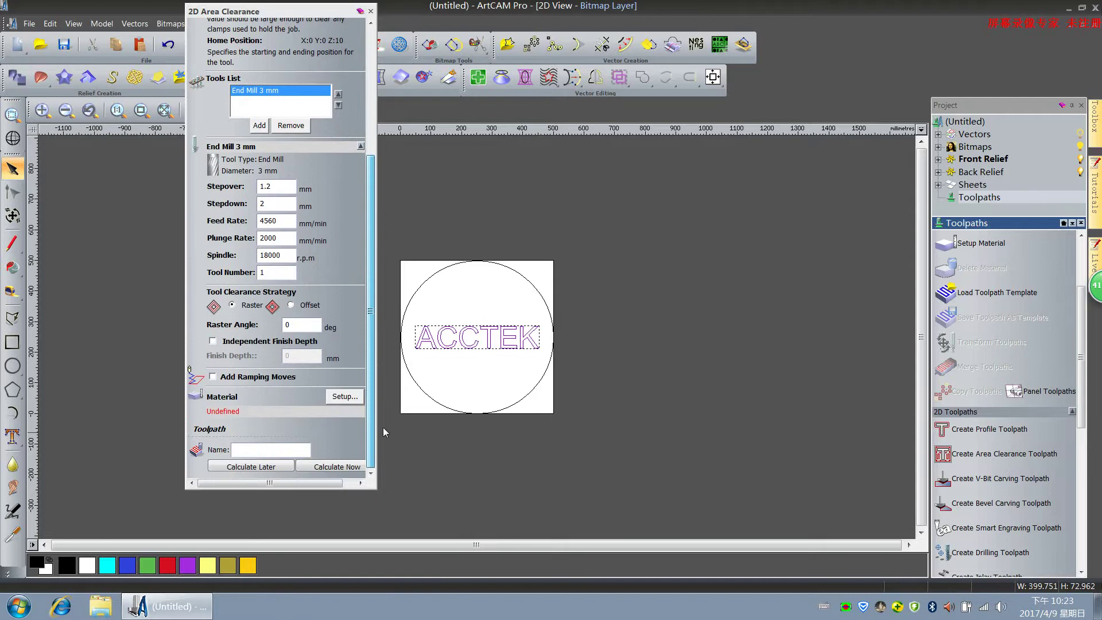
{"action": "left_click", "coordinate": [342, 397]}
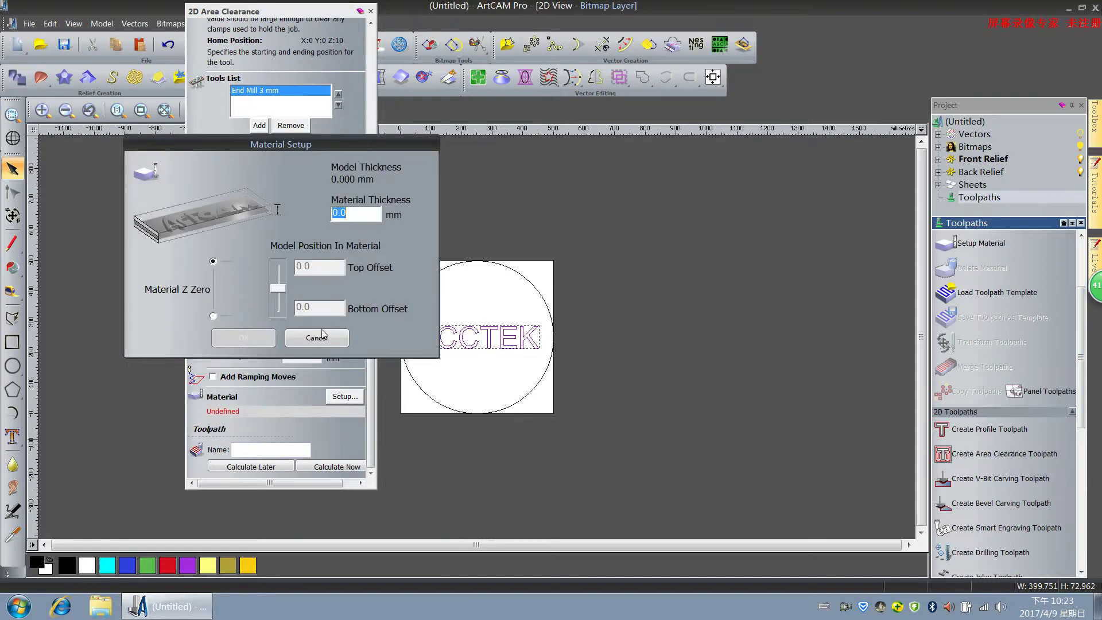
{"action": "type", "text": "15"}
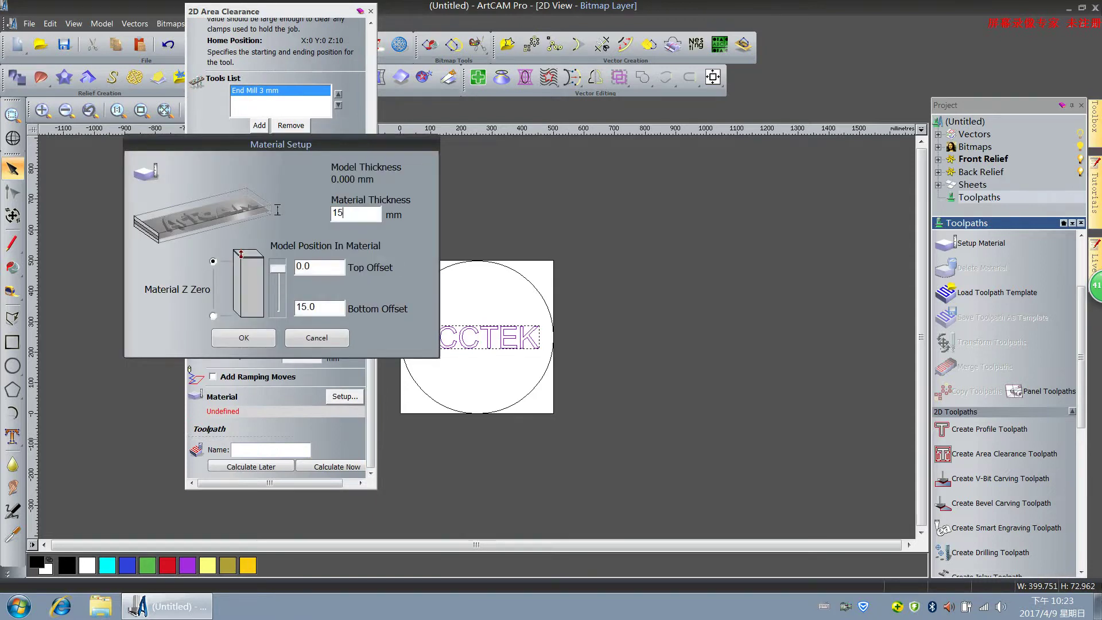
{"action": "left_click", "coordinate": [262, 338]}
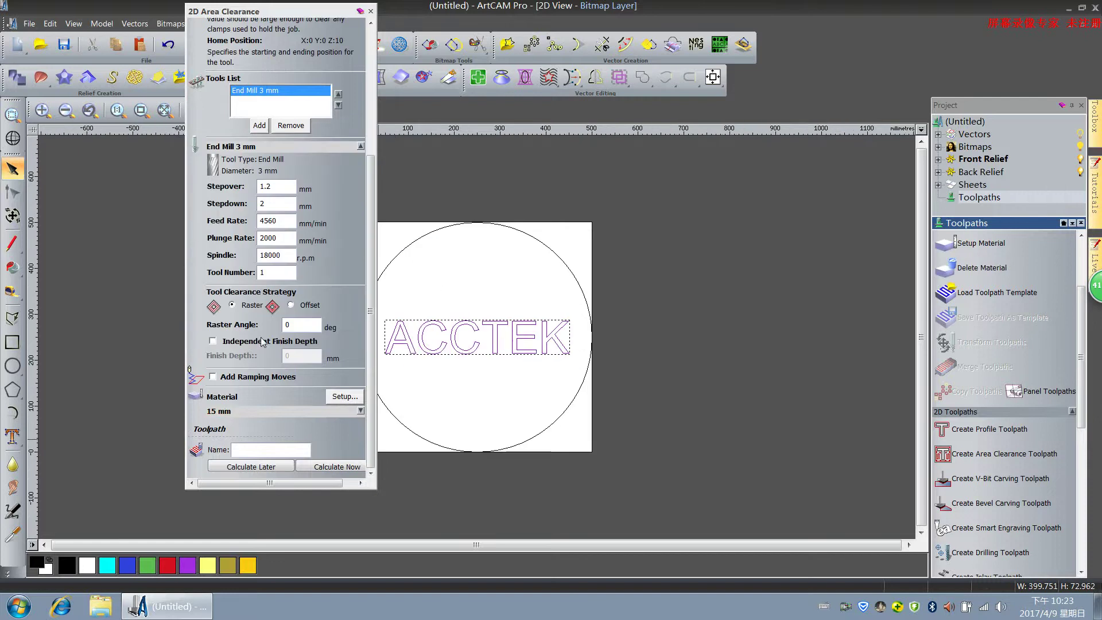
Name the area clearance toolpath Engraving and calculate it immediately.
{"action": "left_click", "coordinate": [256, 448]}
{"action": "type", "text": "Engrav"}
{"action": "left_click", "coordinate": [336, 466]}
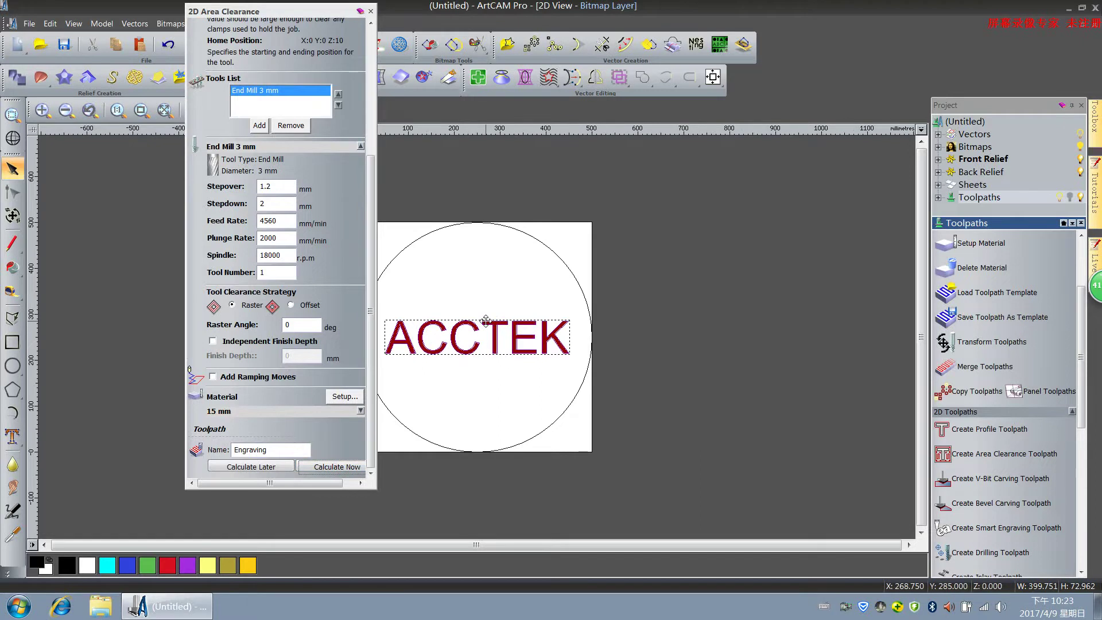
Start a profile toolpath on the outside of the selected circle with a finish depth of 15 mm.
{"action": "left_click", "coordinate": [556, 253]}
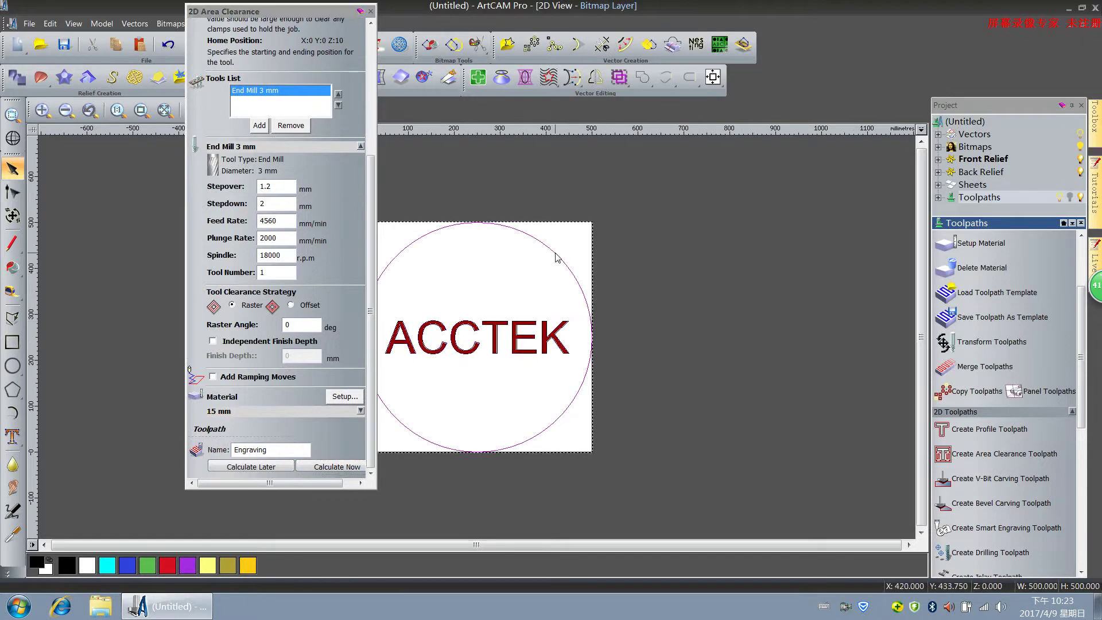
{"action": "left_click", "coordinate": [371, 11]}
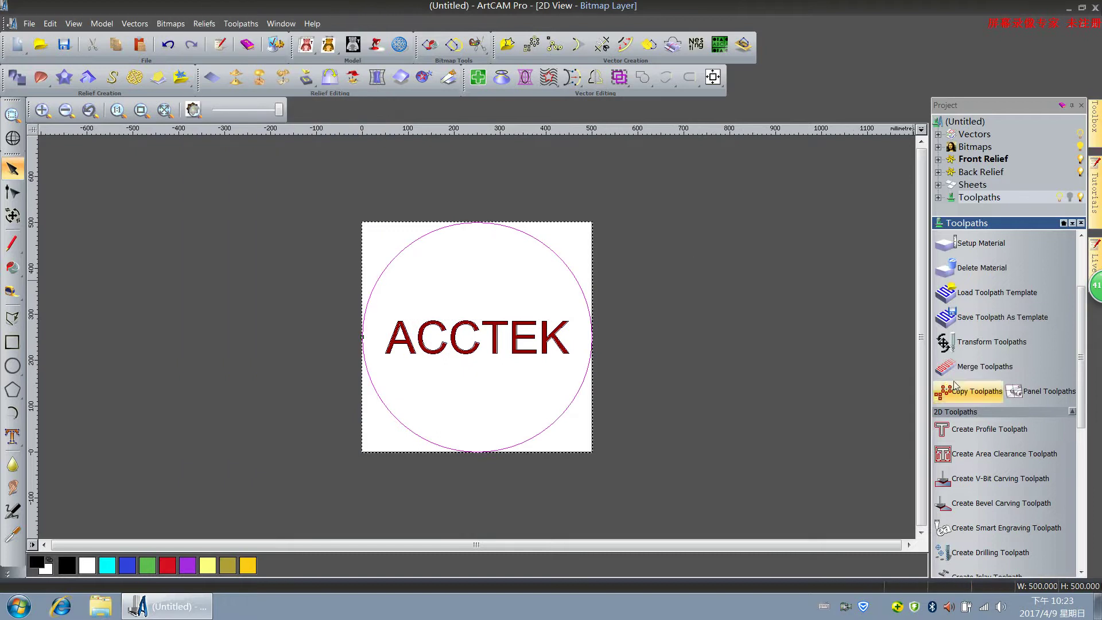
{"action": "left_click", "coordinate": [970, 433]}
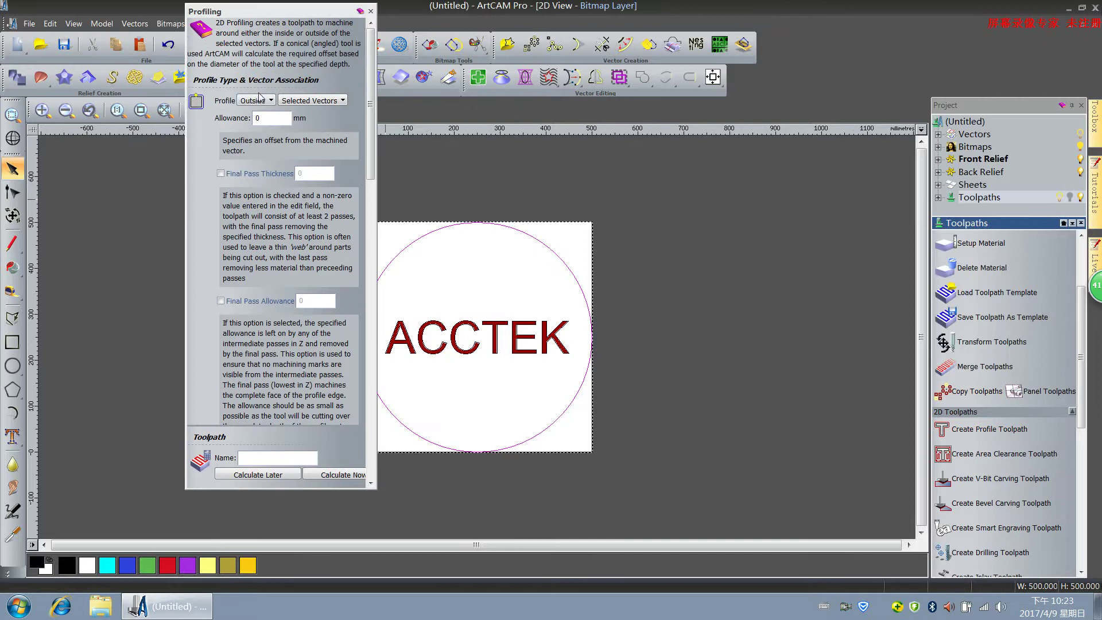
{"action": "left_click", "coordinate": [265, 101]}
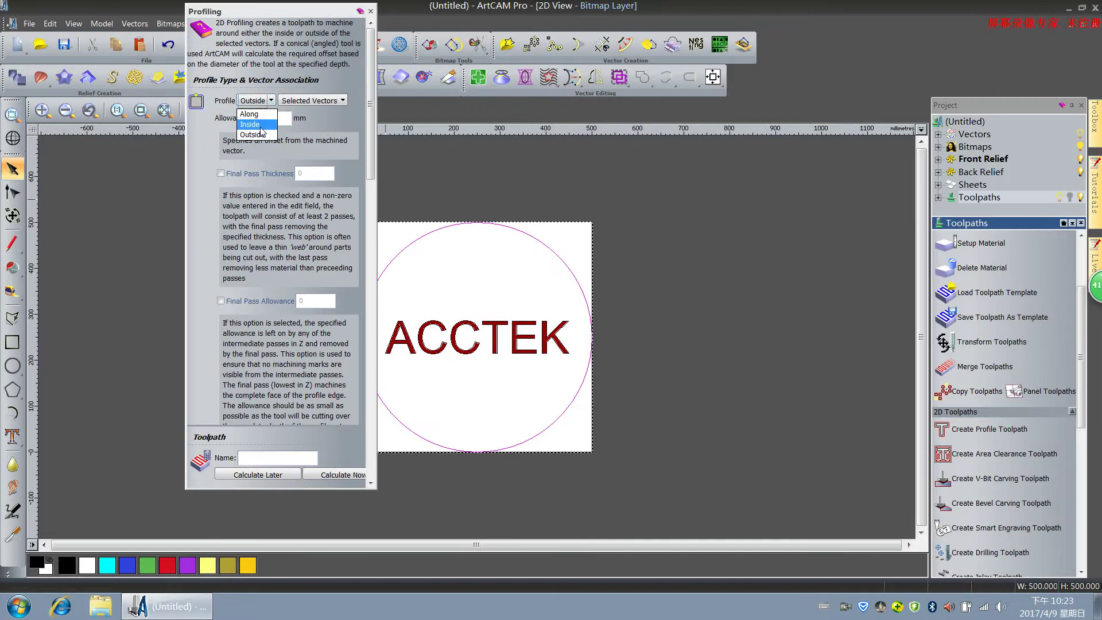
{"action": "left_click", "coordinate": [261, 135]}
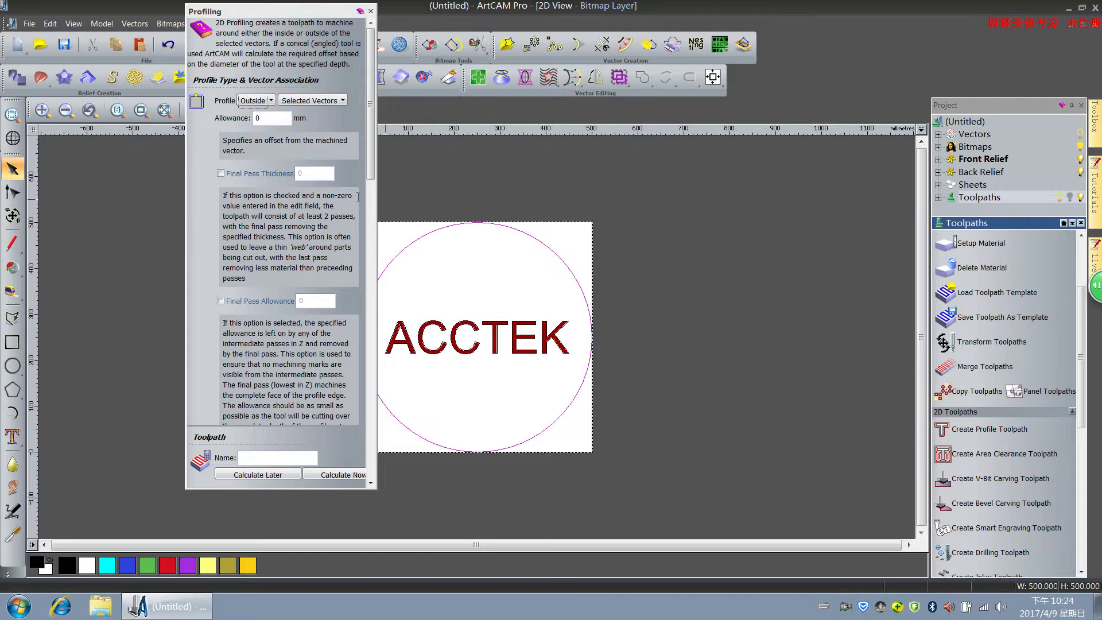
{"action": "left_click_drag", "start_coordinate": [369, 164], "coordinate": [377, 238]}
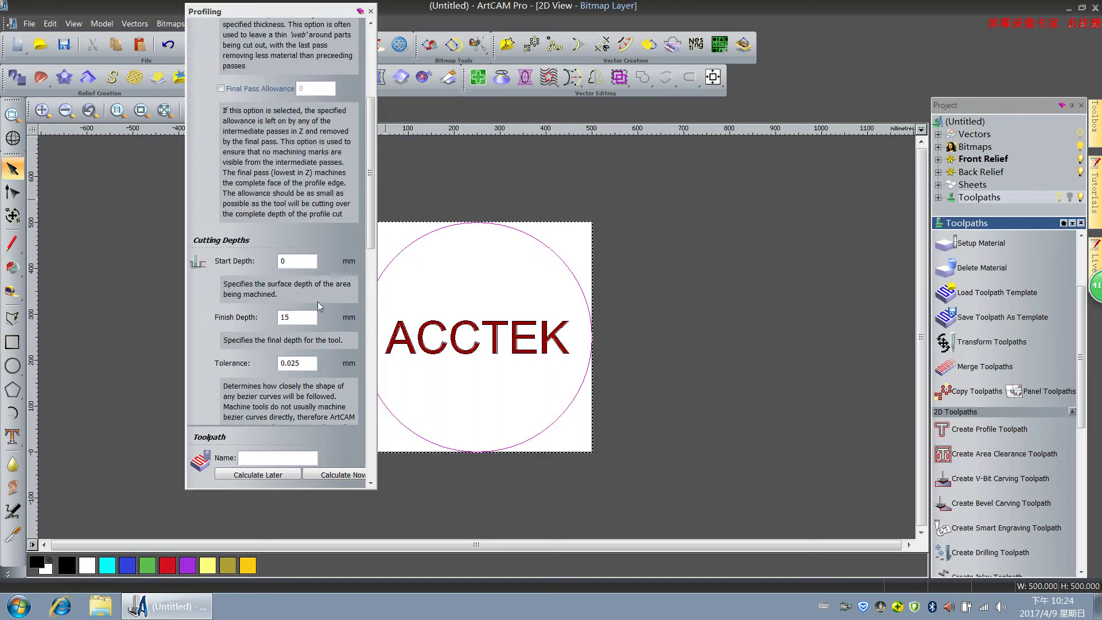
{"action": "left_click_drag", "start_coordinate": [298, 321], "coordinate": [269, 322]}
{"action": "left_click_drag", "start_coordinate": [369, 235], "coordinate": [380, 315]}
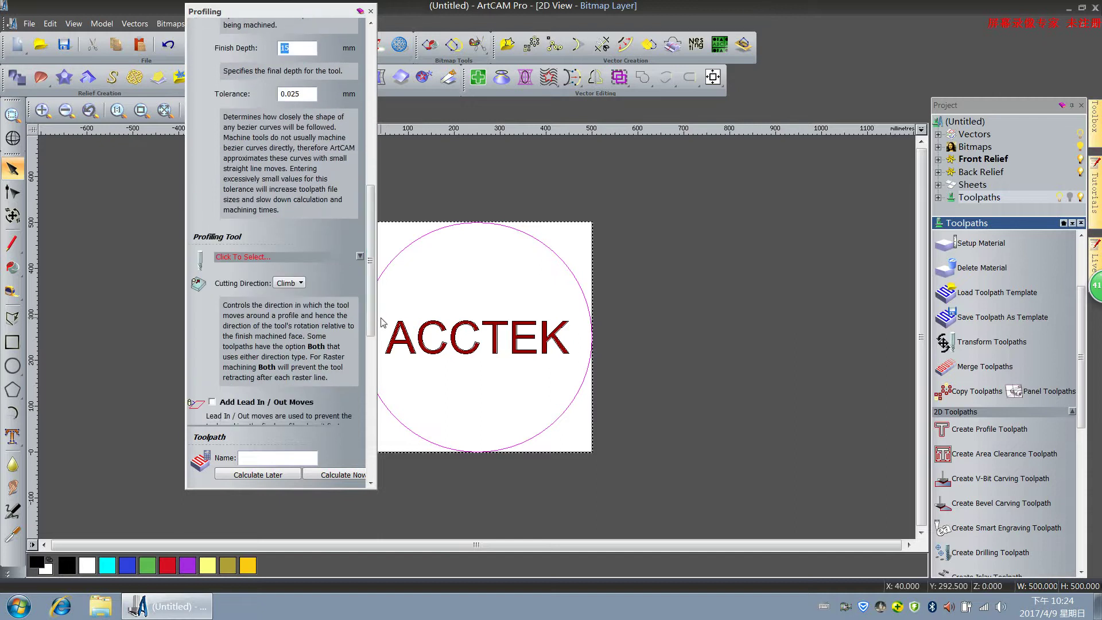
Edit the wood or plastic End Mill 6 mm as profiling tool, with tool number 2 and rate units mm/min.
{"action": "left_click", "coordinate": [322, 259]}
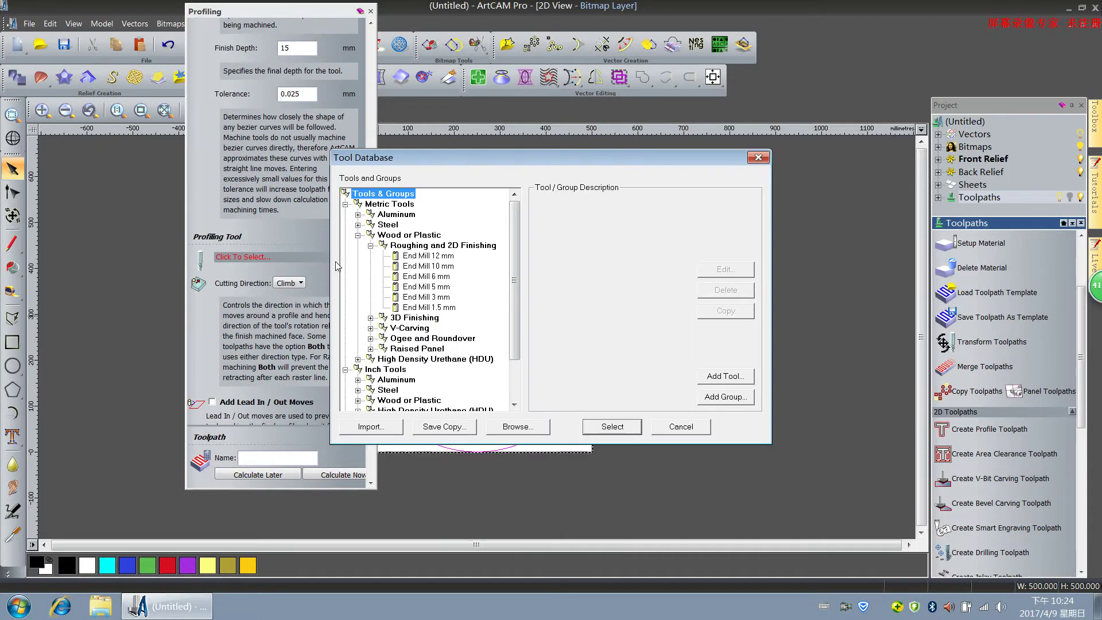
{"action": "left_click", "coordinate": [425, 277]}
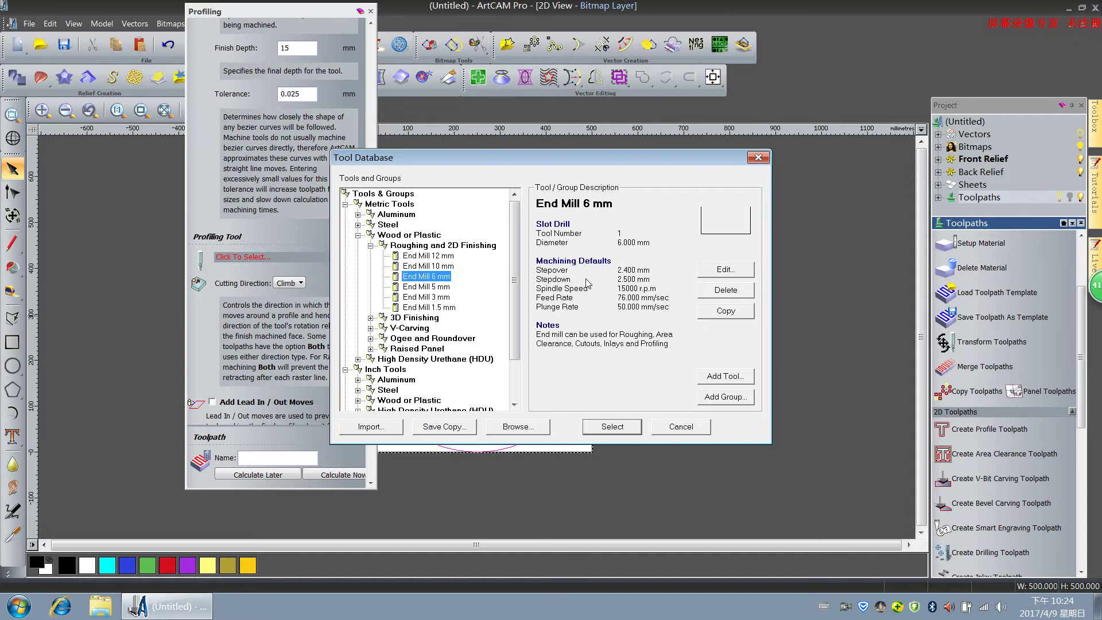
{"action": "left_click", "coordinate": [724, 269]}
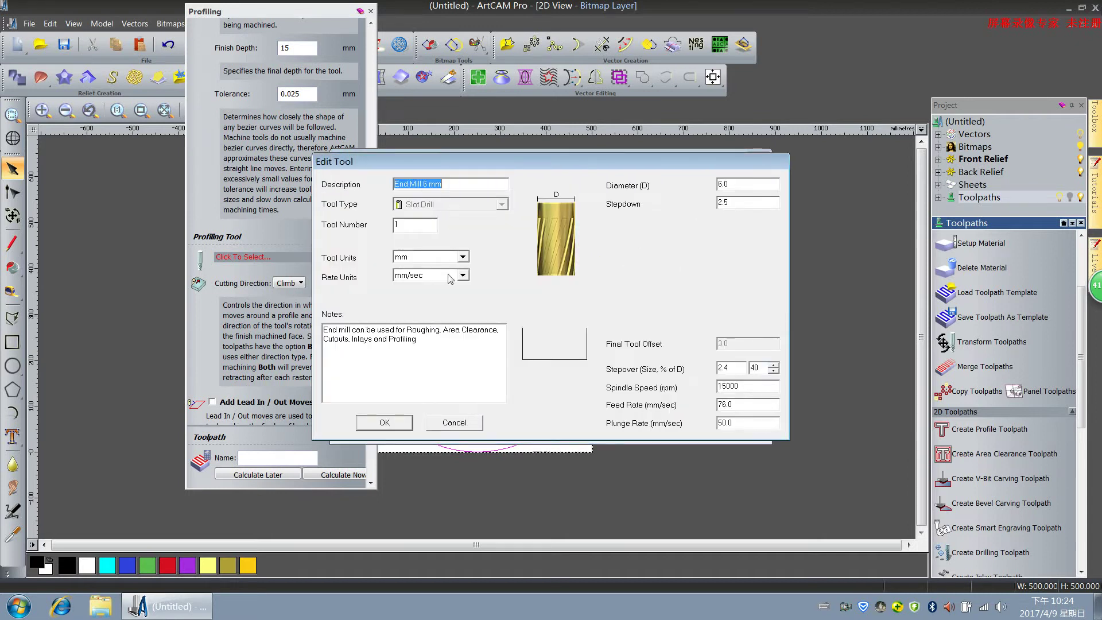
{"action": "double_click", "coordinate": [418, 229]}
{"action": "type", "text": "2"}
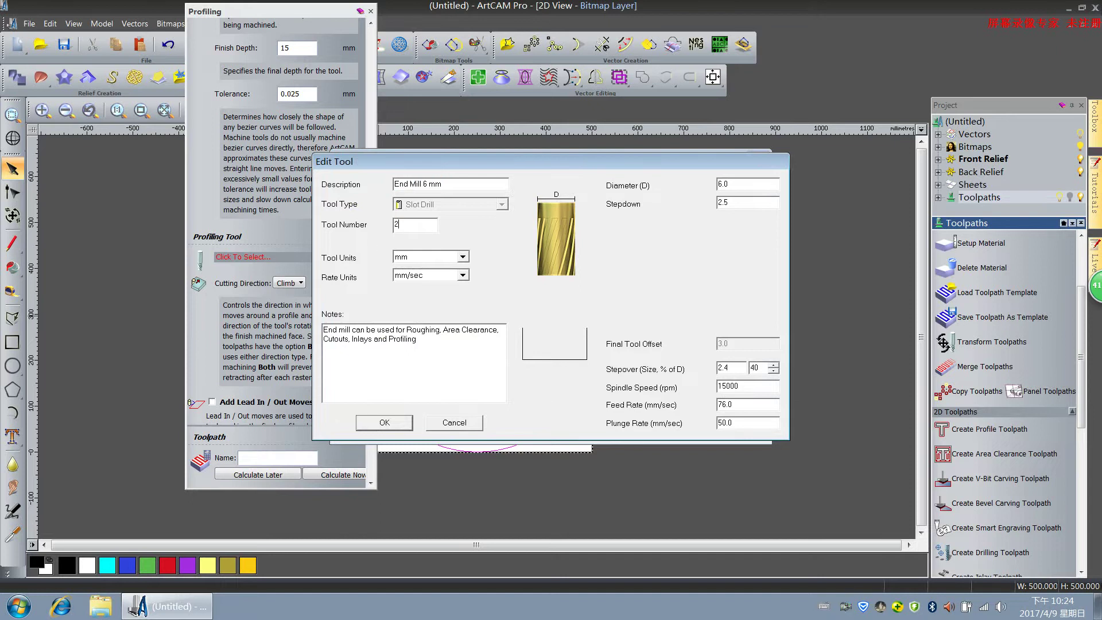
{"action": "left_click", "coordinate": [436, 277]}
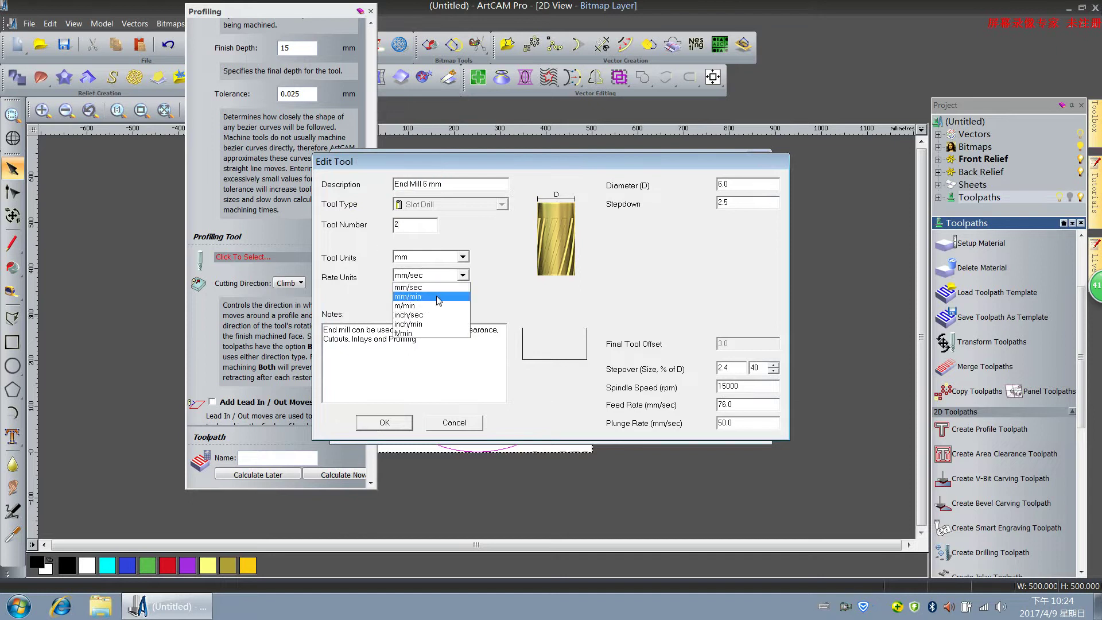
{"action": "left_click", "coordinate": [437, 296]}
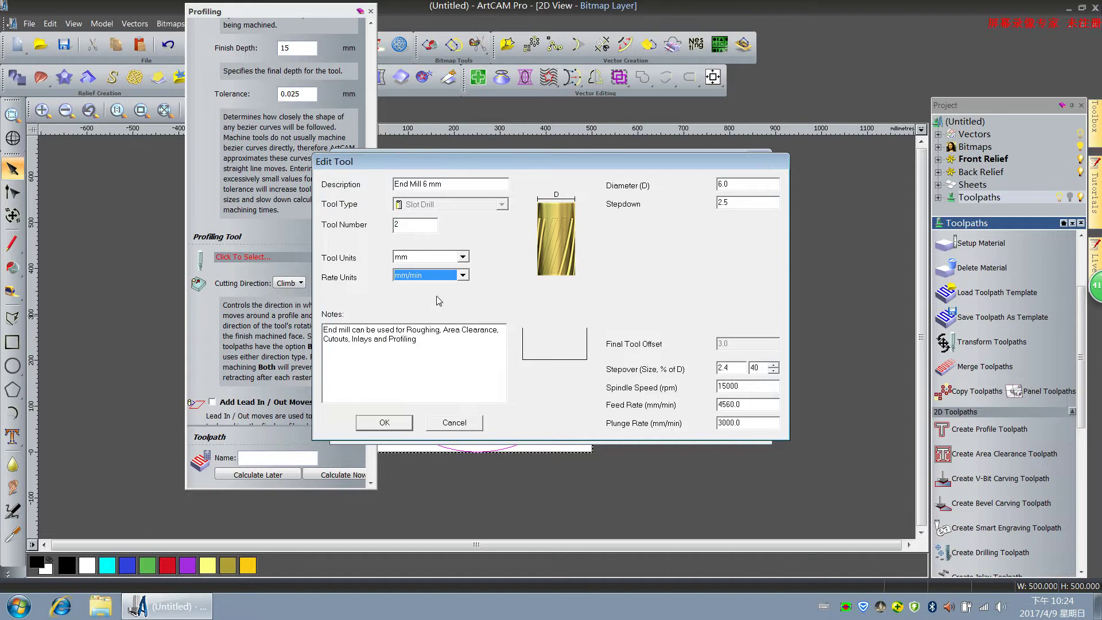
Give the 6 mm end mill a 15 mm stepdown, 18000 rpm spindle speed and 2000 mm/min plunge rate, and assign it to the profile.
{"action": "left_click", "coordinate": [734, 203]}
{"action": "left_click_drag", "start_coordinate": [734, 203], "coordinate": [701, 210]}
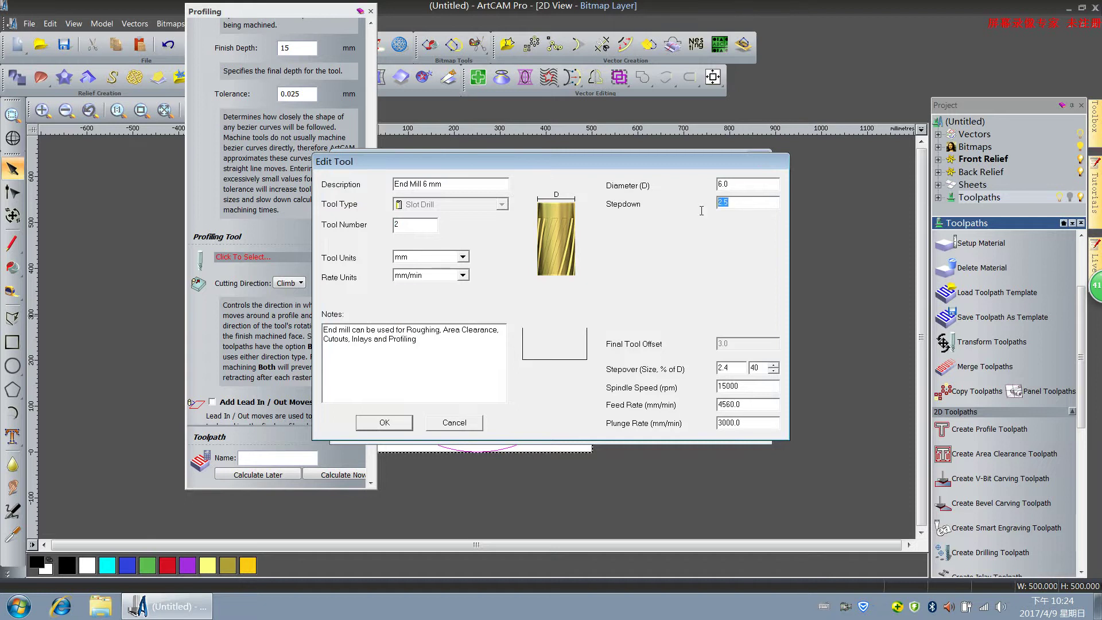
{"action": "type", "text": "15"}
{"action": "left_click_drag", "start_coordinate": [745, 386], "coordinate": [691, 393]}
{"action": "type", "text": "1800"}
{"action": "left_click_drag", "start_coordinate": [746, 423], "coordinate": [719, 429]}
{"action": "type", "text": "2000"}
{"action": "left_click", "coordinate": [387, 422]}
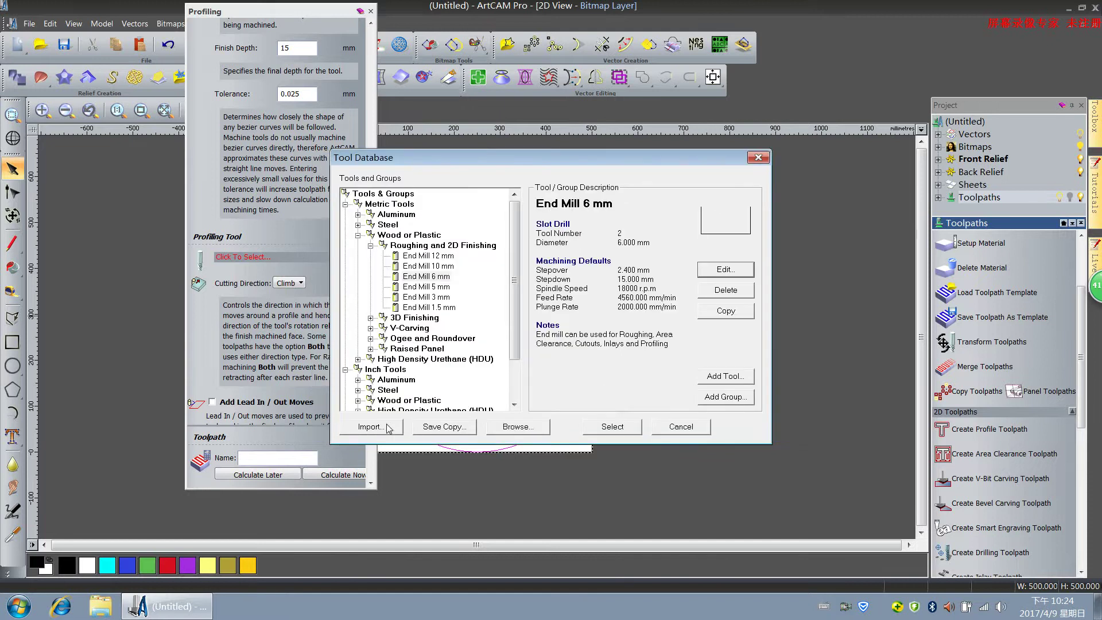
{"action": "left_click", "coordinate": [596, 430]}
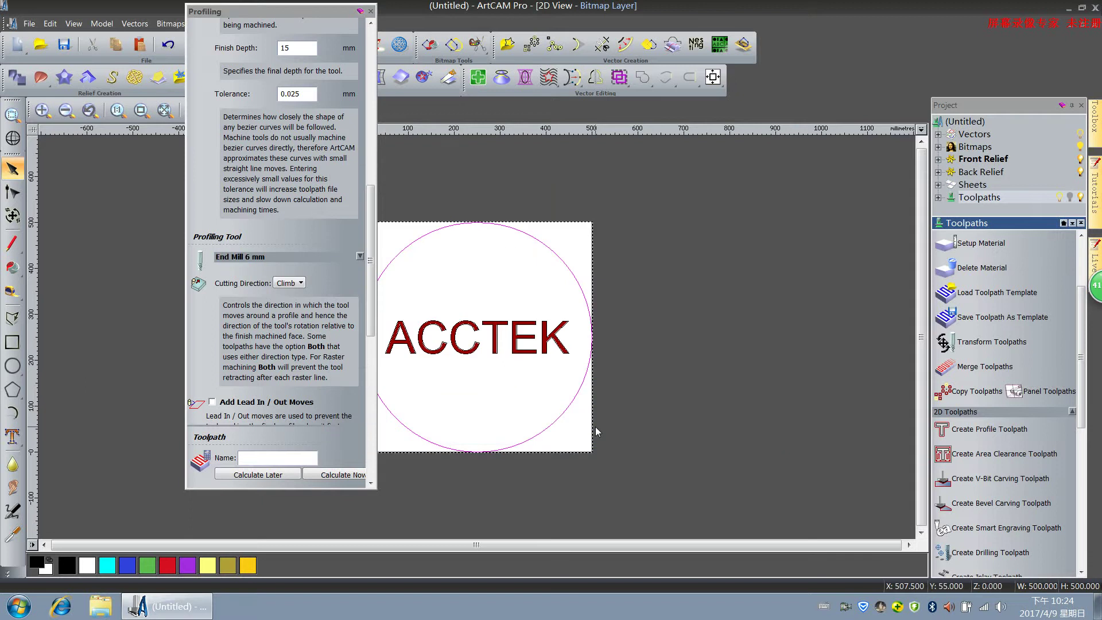
Check the profiling tool's parameters, name the toolpath cutting and calculate it immediately.
{"action": "left_click", "coordinate": [360, 257]}
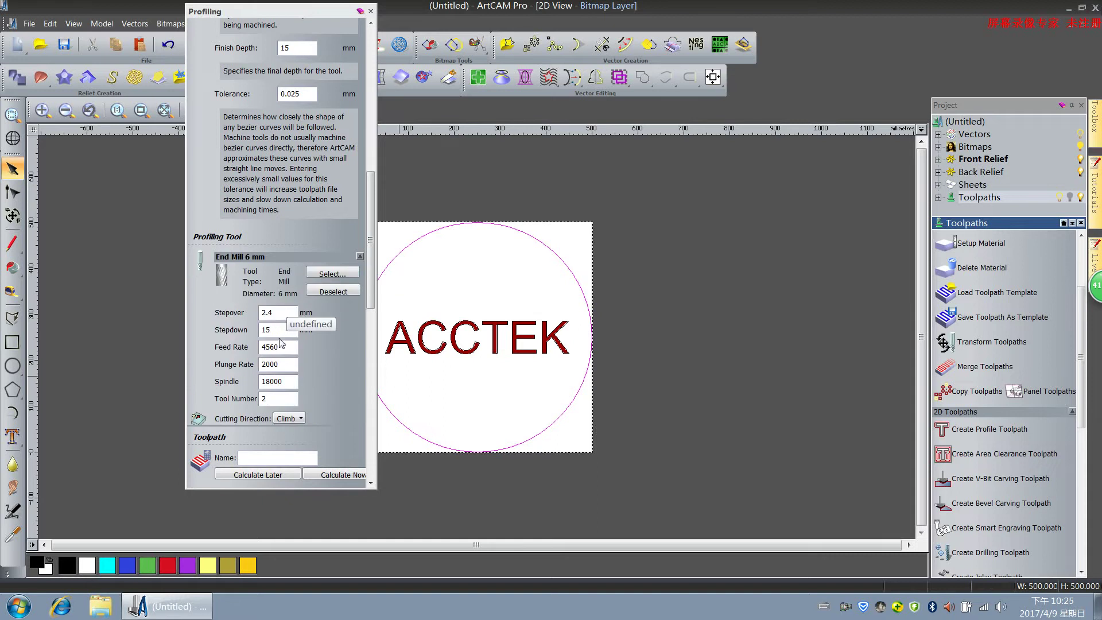
{"action": "double_click", "coordinate": [265, 398]}
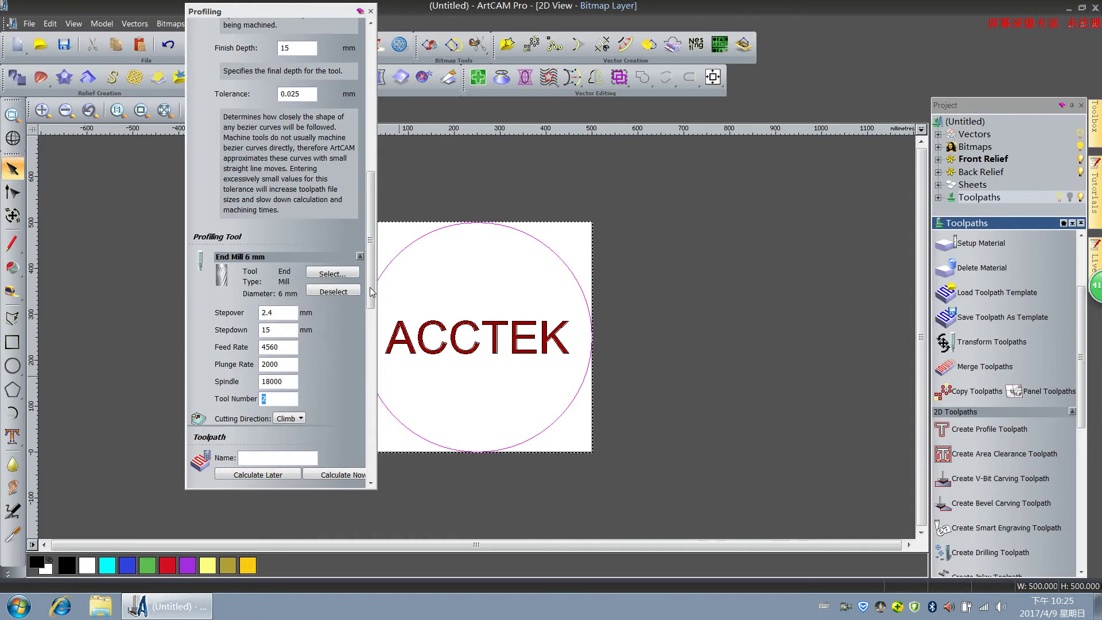
{"action": "left_click_drag", "start_coordinate": [370, 292], "coordinate": [384, 476]}
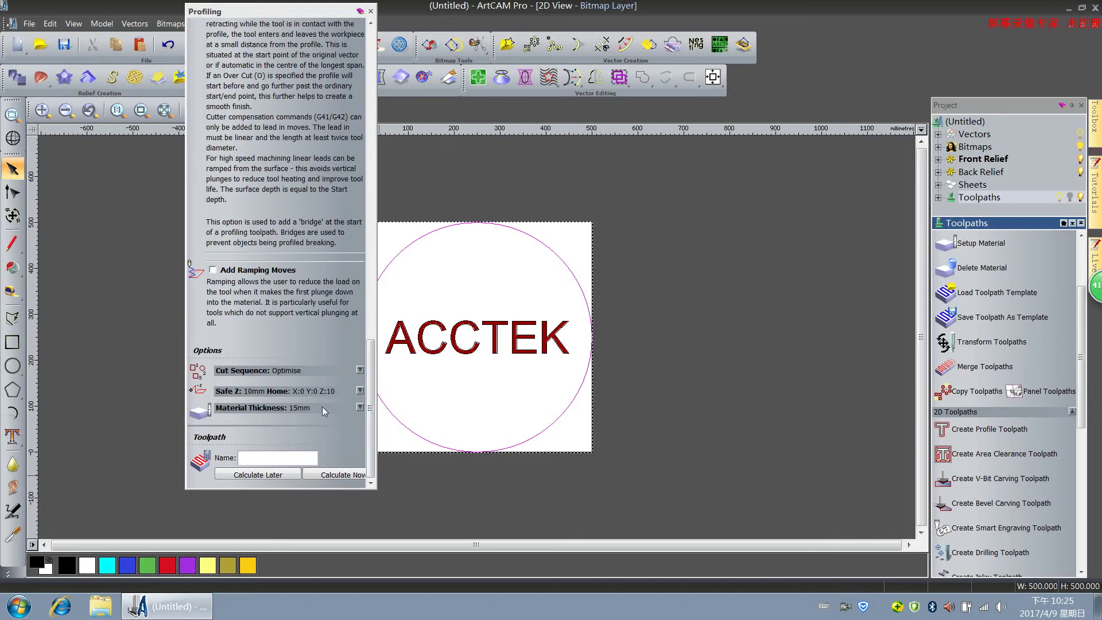
{"action": "left_click", "coordinate": [265, 459]}
{"action": "type", "text": "cutting"}
{"action": "left_click", "coordinate": [337, 475]}
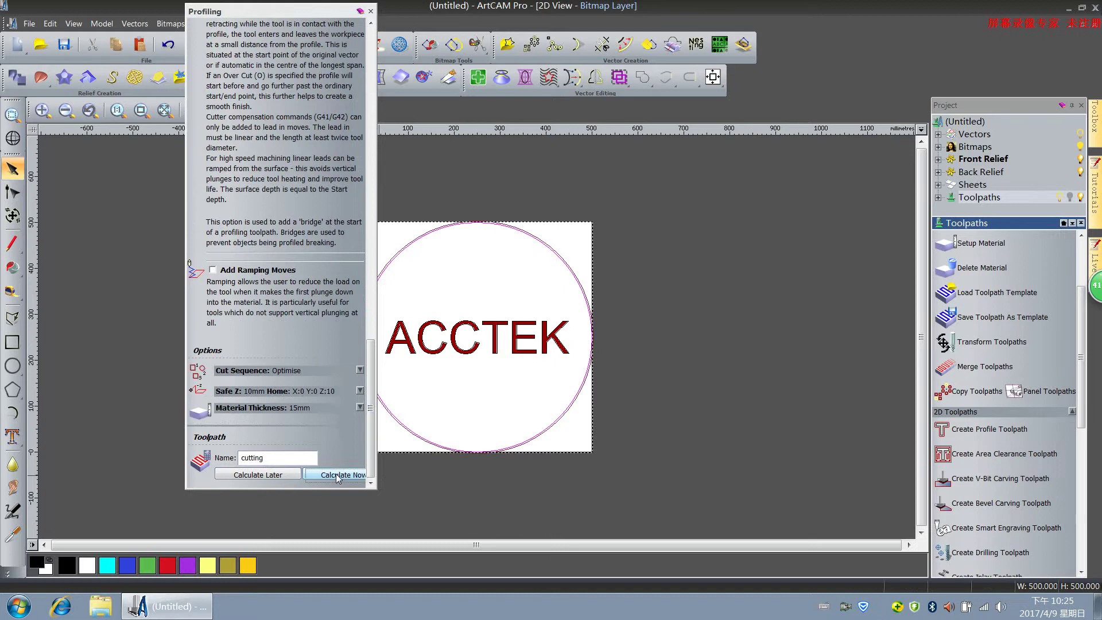
{"action": "left_click", "coordinate": [371, 11]}
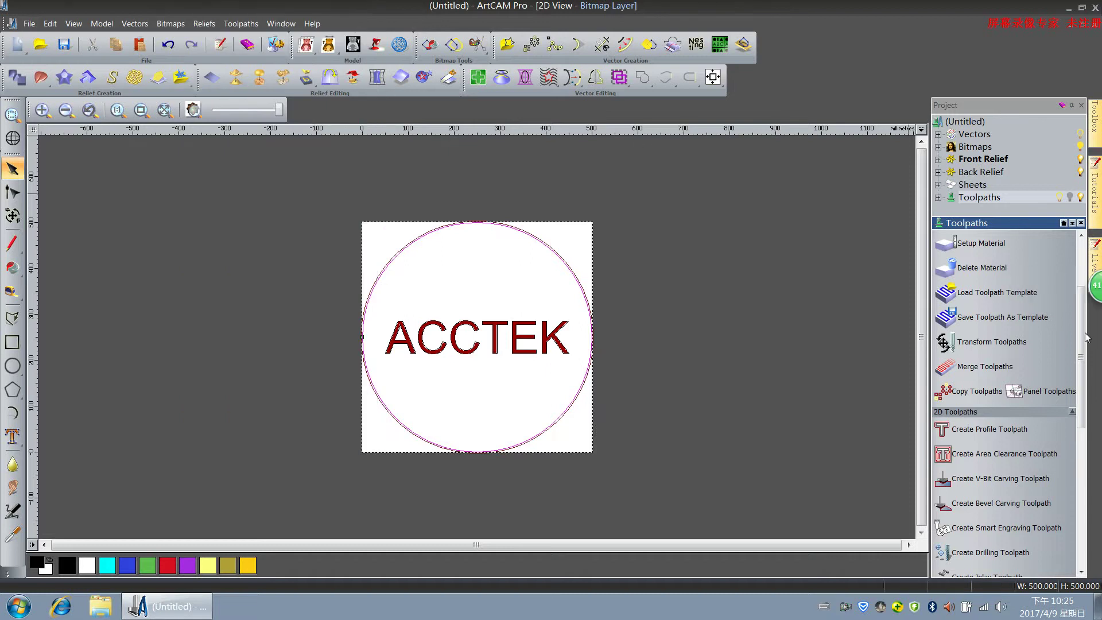
Simulate all toolpaths using the whole model as the simulation block.
{"action": "left_click_drag", "start_coordinate": [1085, 338], "coordinate": [1094, 489]}
{"action": "left_click", "coordinate": [975, 539]}
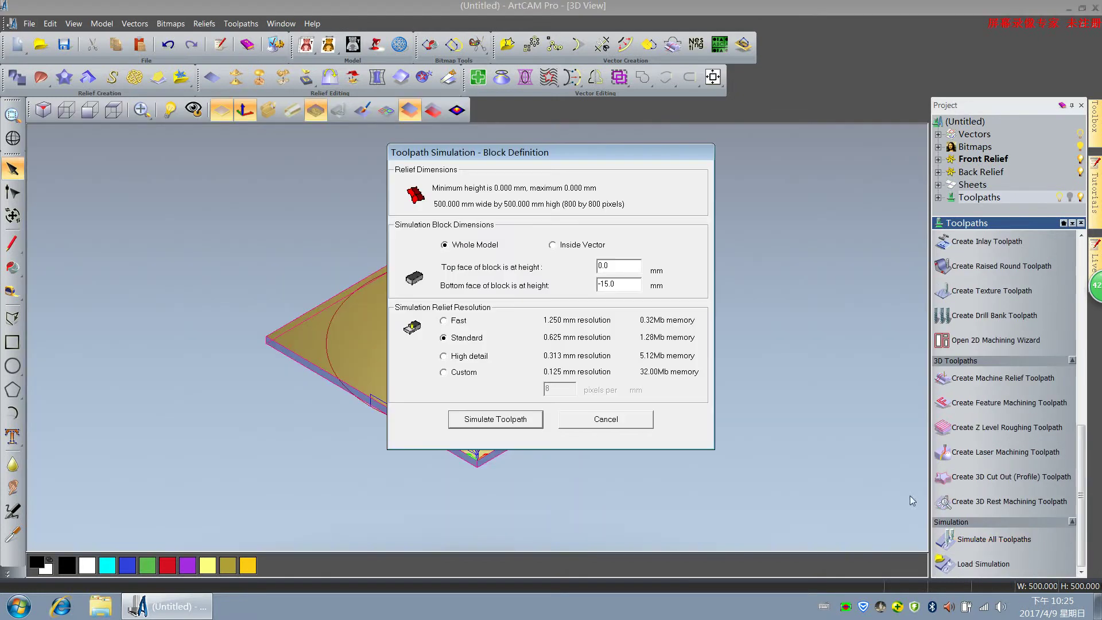
{"action": "left_click", "coordinate": [451, 322]}
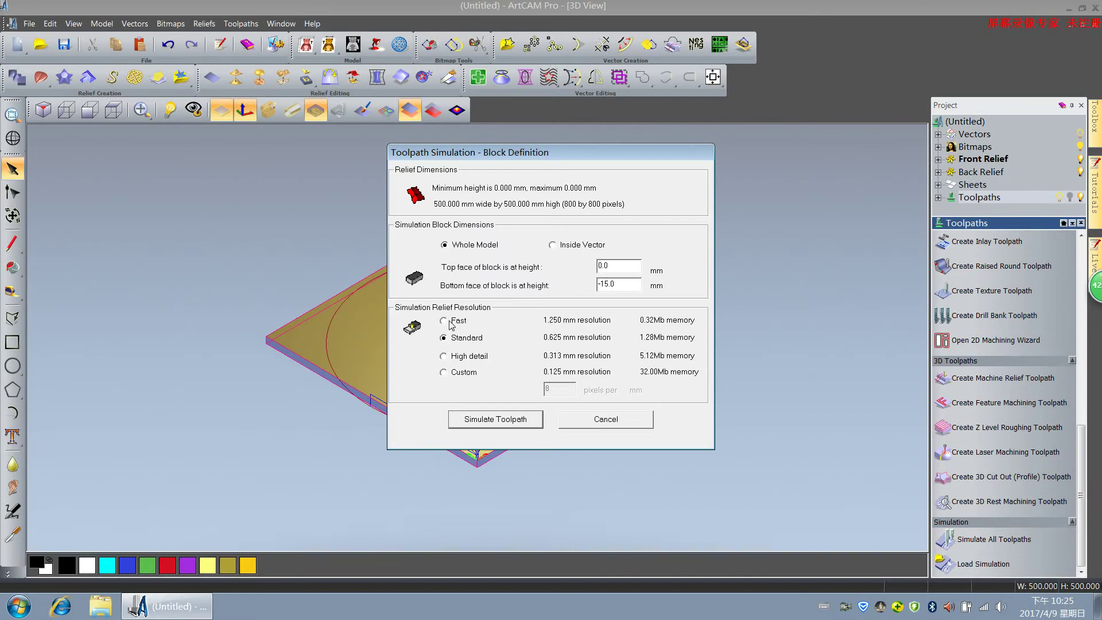
{"action": "left_click", "coordinate": [505, 417]}
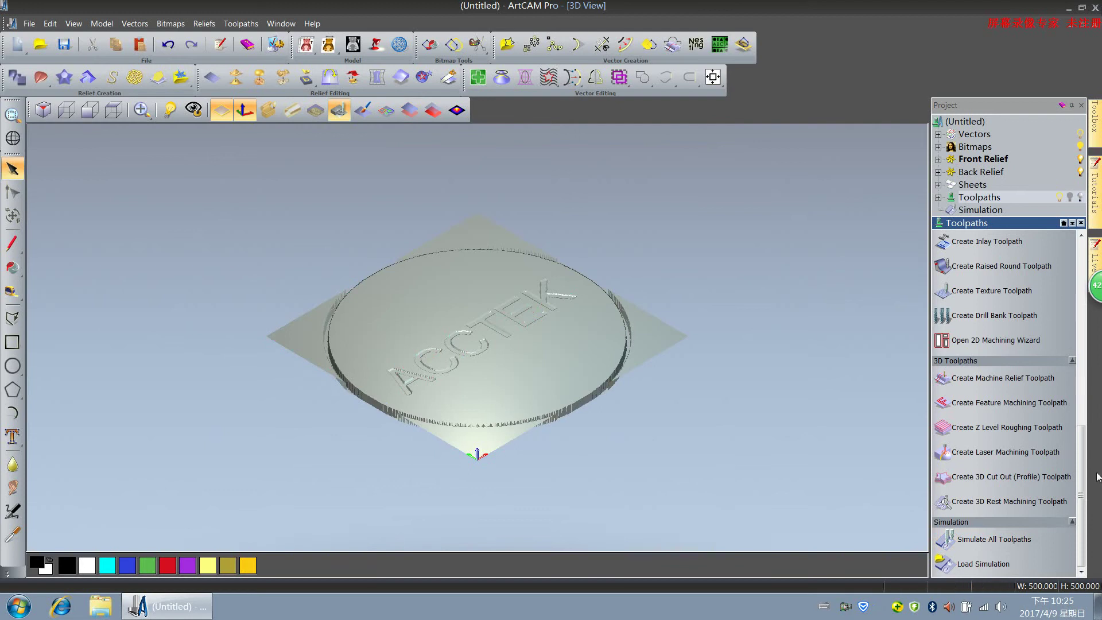
Start saving the toolpaths, add the Engraving - End Mill 3 mm toolpath to the single output file and order it before cutting.
{"action": "left_click_drag", "start_coordinate": [1081, 468], "coordinate": [1060, 279]}
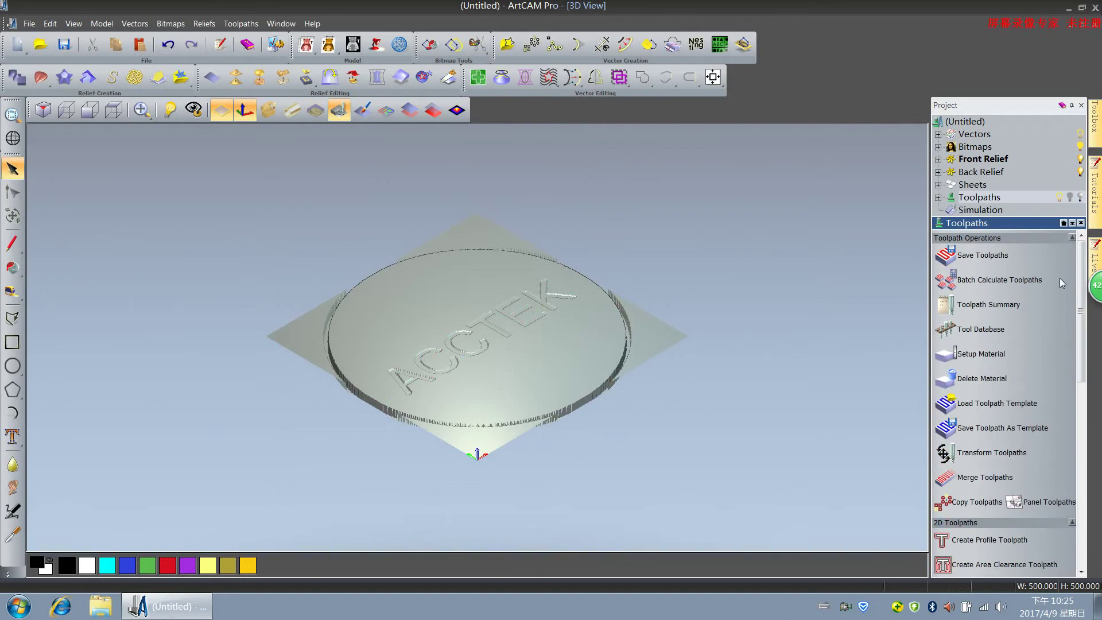
{"action": "left_click", "coordinate": [964, 257]}
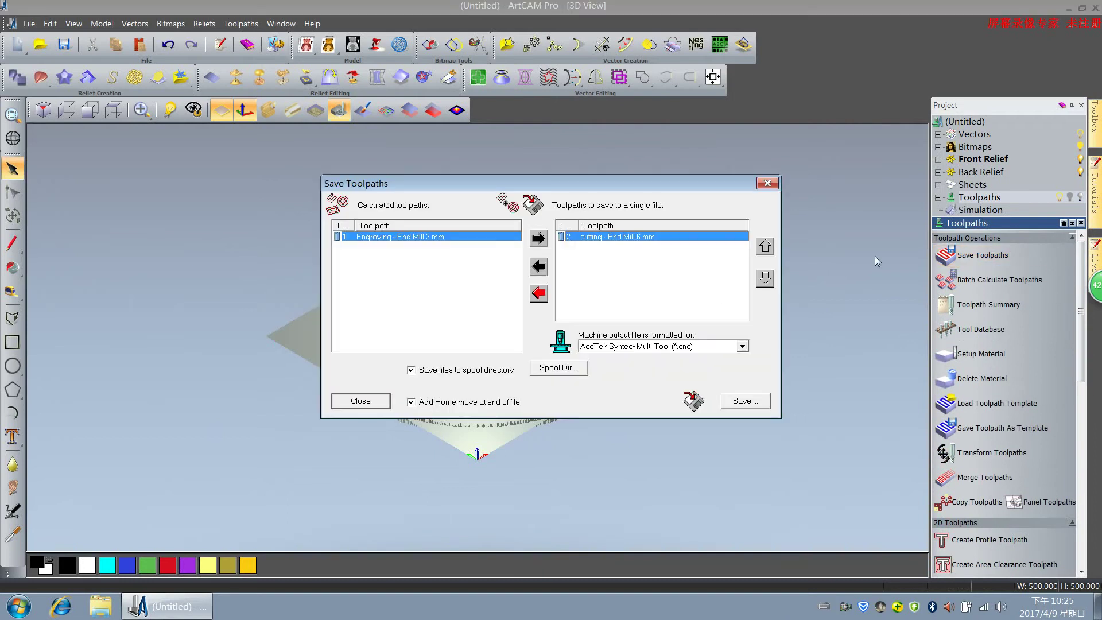
{"action": "left_click", "coordinate": [540, 238]}
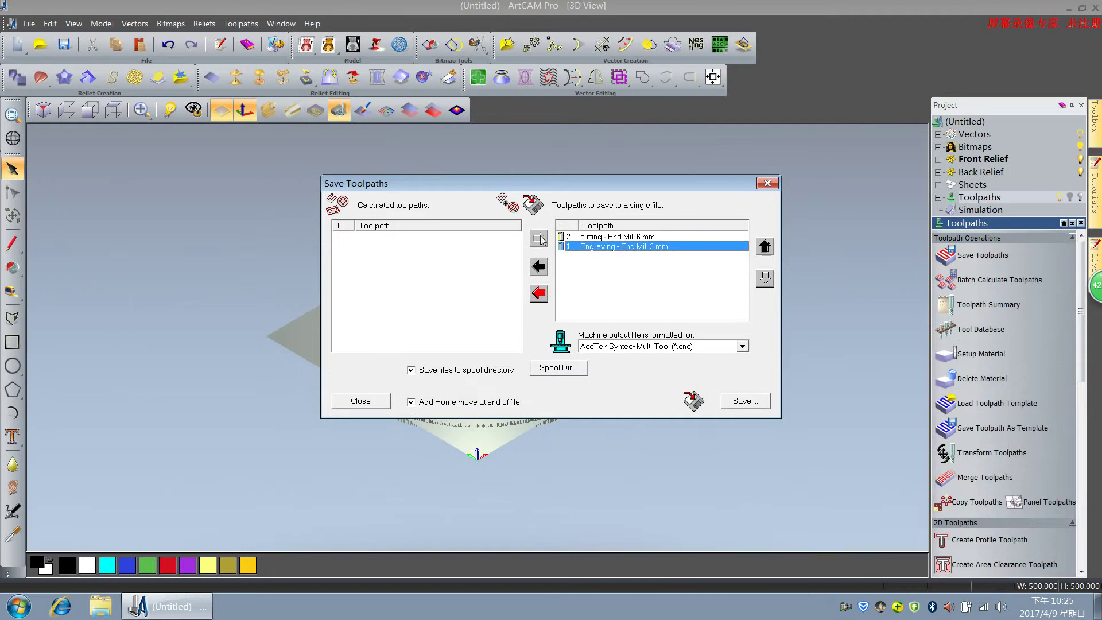
{"action": "left_click", "coordinate": [624, 264]}
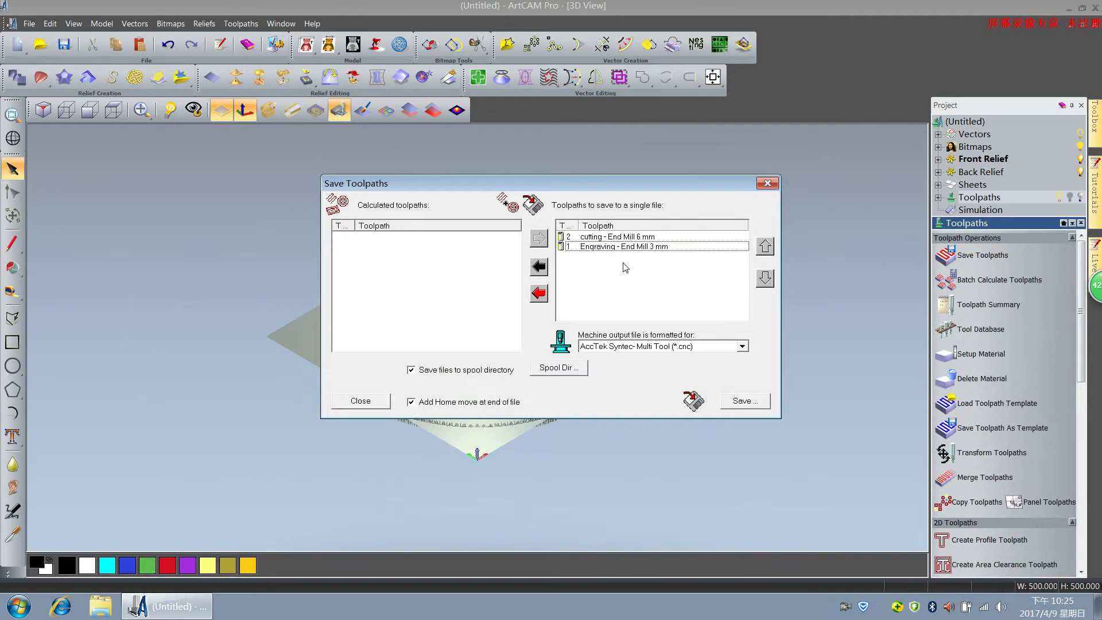
{"action": "left_click", "coordinate": [623, 250]}
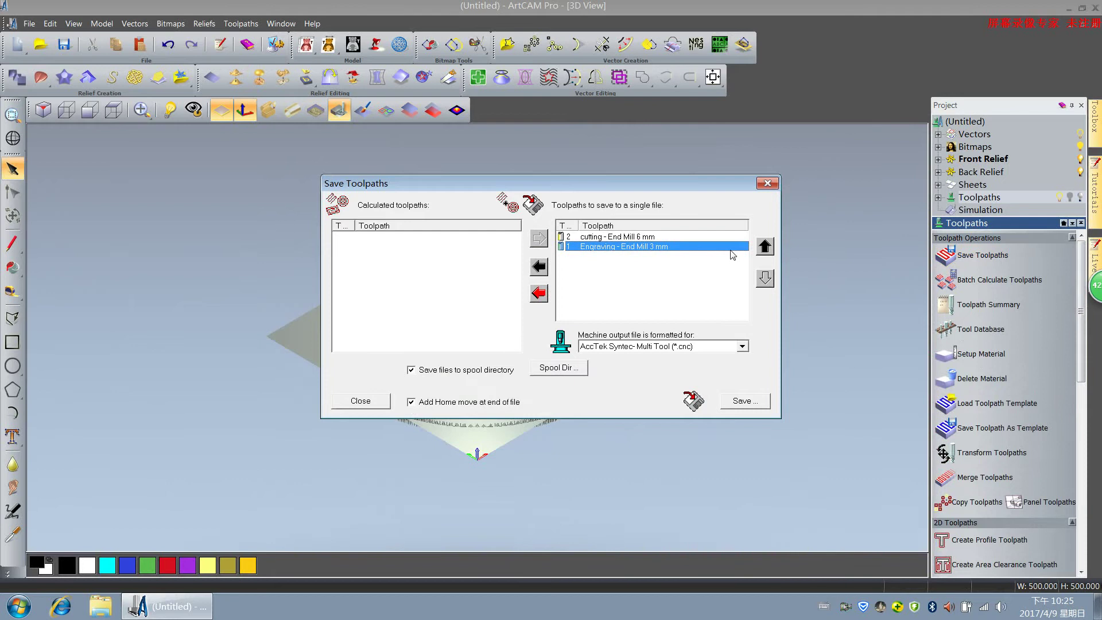
{"action": "left_click", "coordinate": [764, 248]}
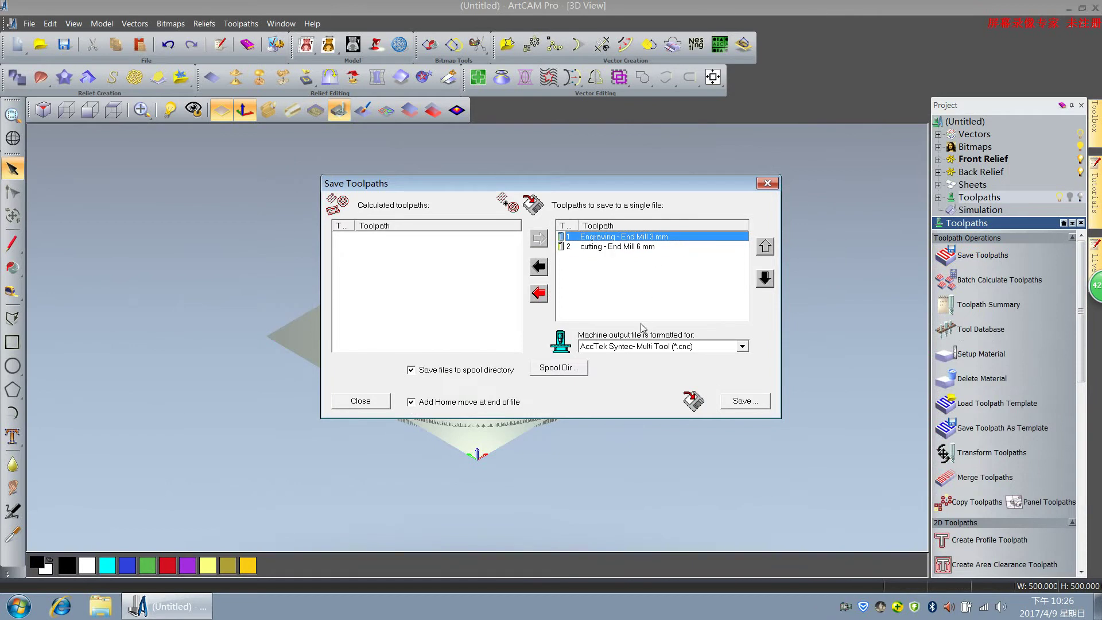
Save both toolpaths to the desktop as engraving and cutting in AccTek Syntec- Multi Tool (*.cnc) format, and close the Save Toolpaths dialog.
{"action": "left_click", "coordinate": [737, 403]}
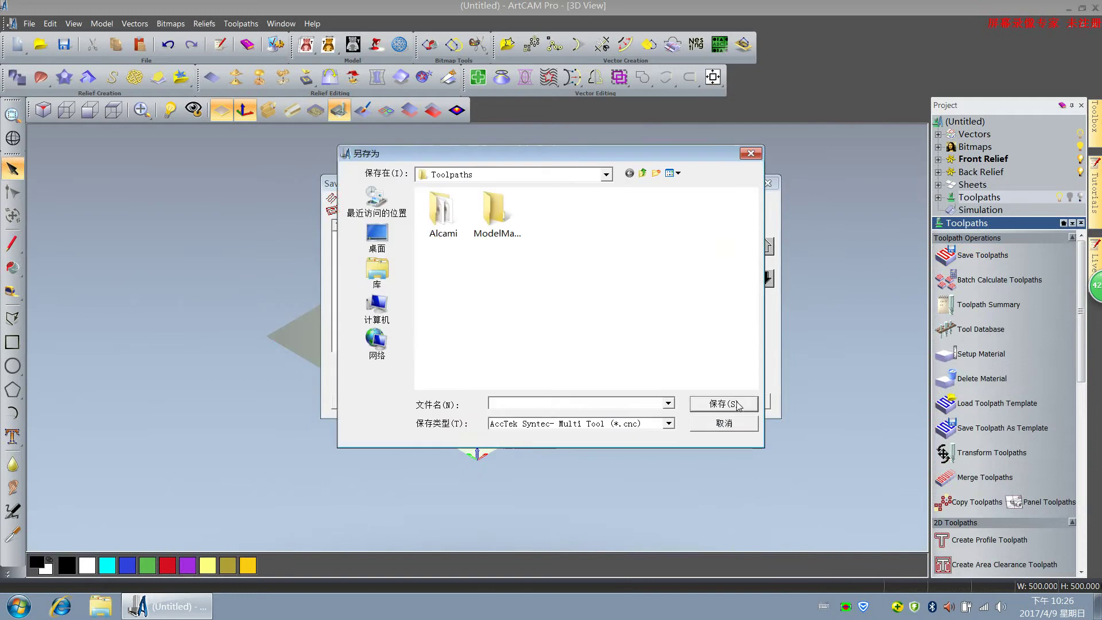
{"action": "left_click", "coordinate": [383, 236]}
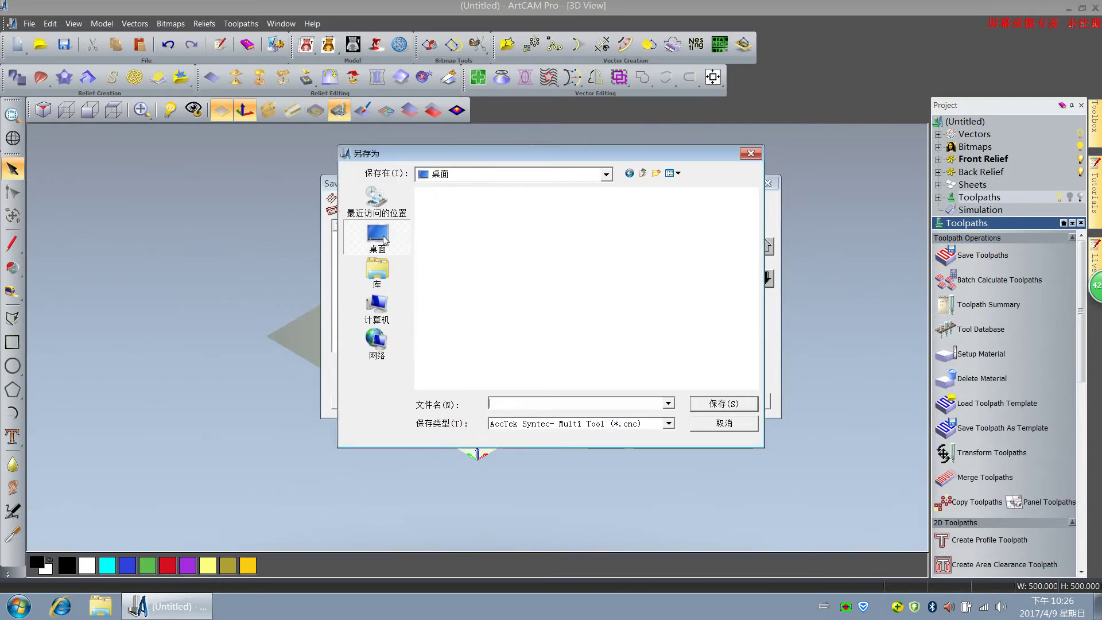
{"action": "left_click", "coordinate": [510, 403]}
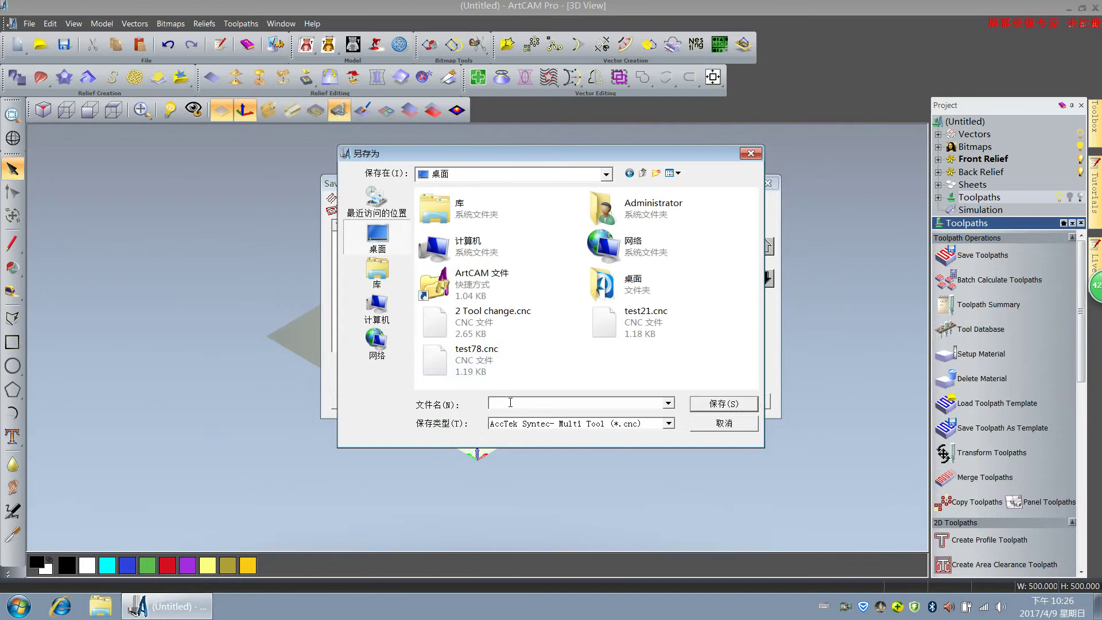
{"action": "type", "text": "engraving and cutting"}
{"action": "left_click", "coordinate": [638, 424]}
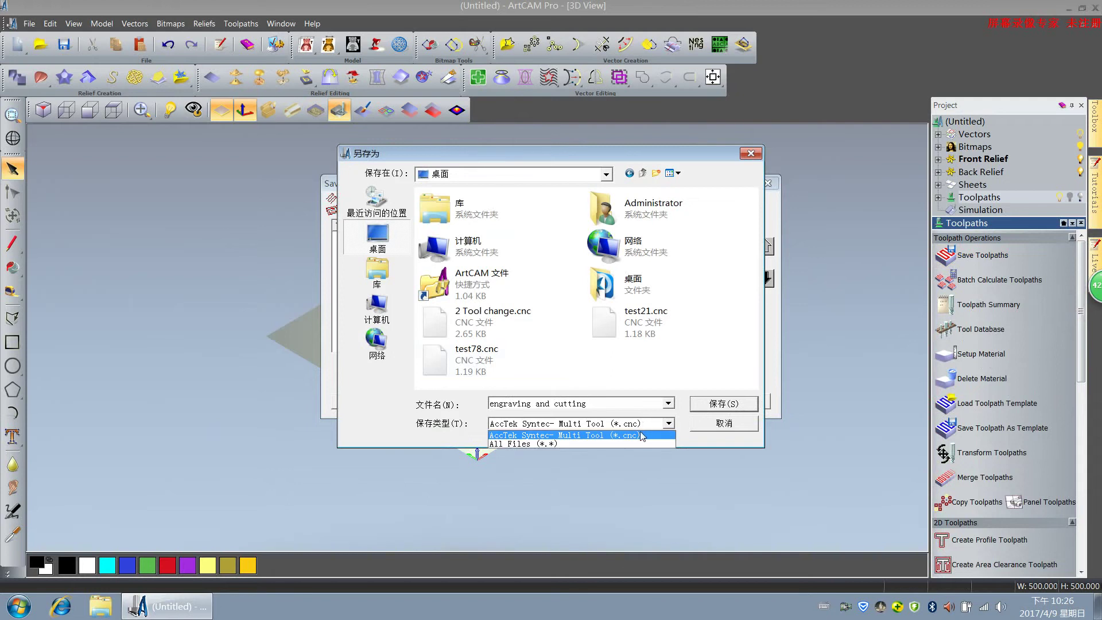
{"action": "left_click", "coordinate": [641, 435]}
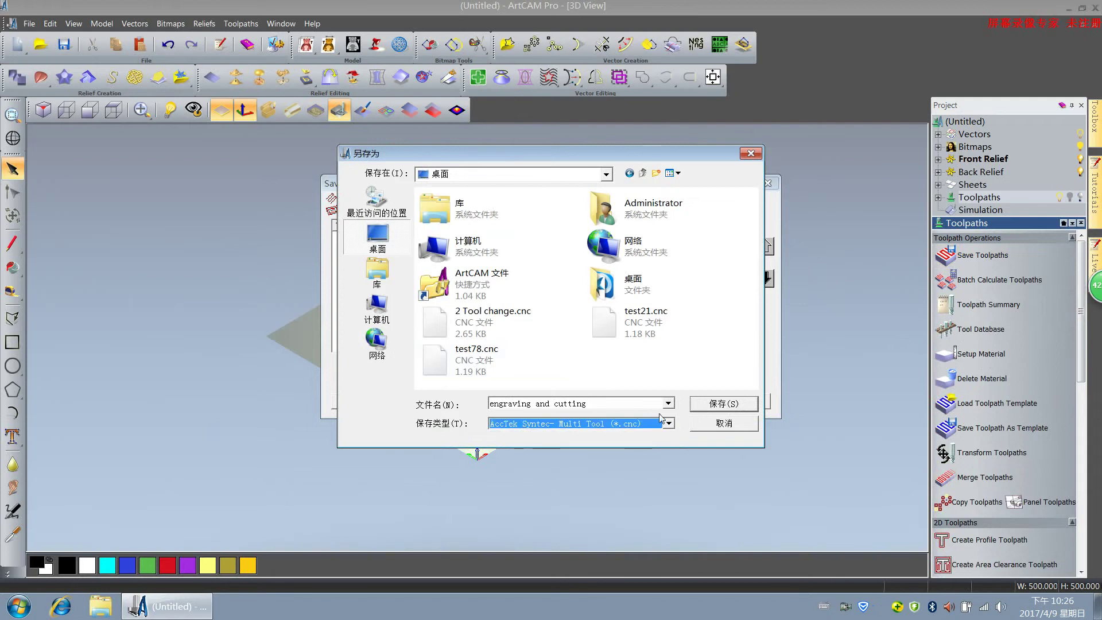
{"action": "left_click", "coordinate": [709, 404]}
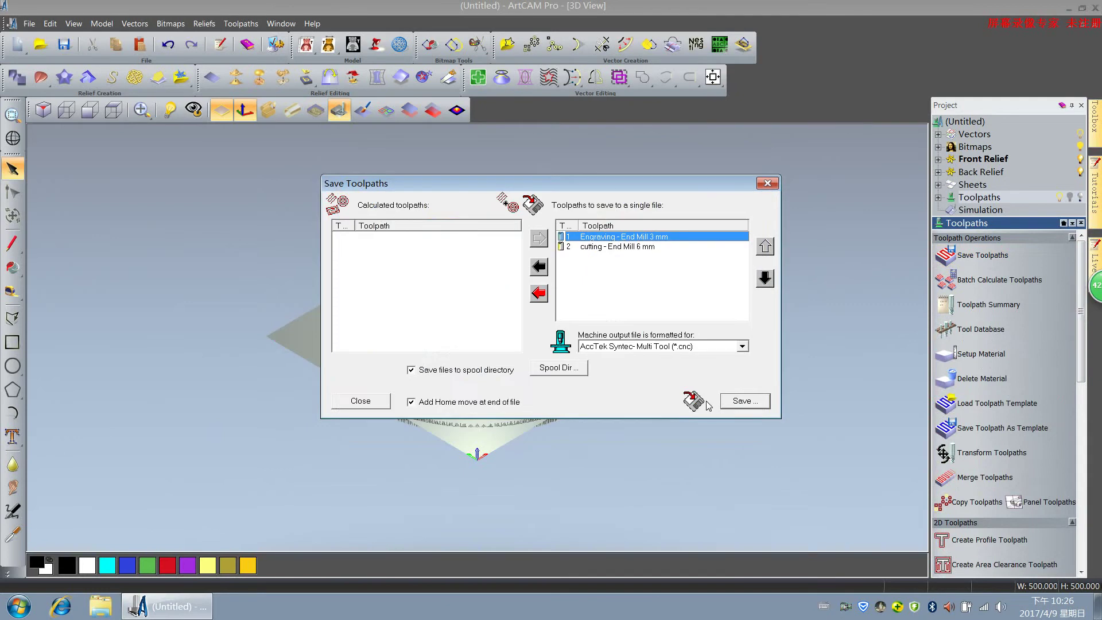
{"action": "left_click", "coordinate": [765, 183]}
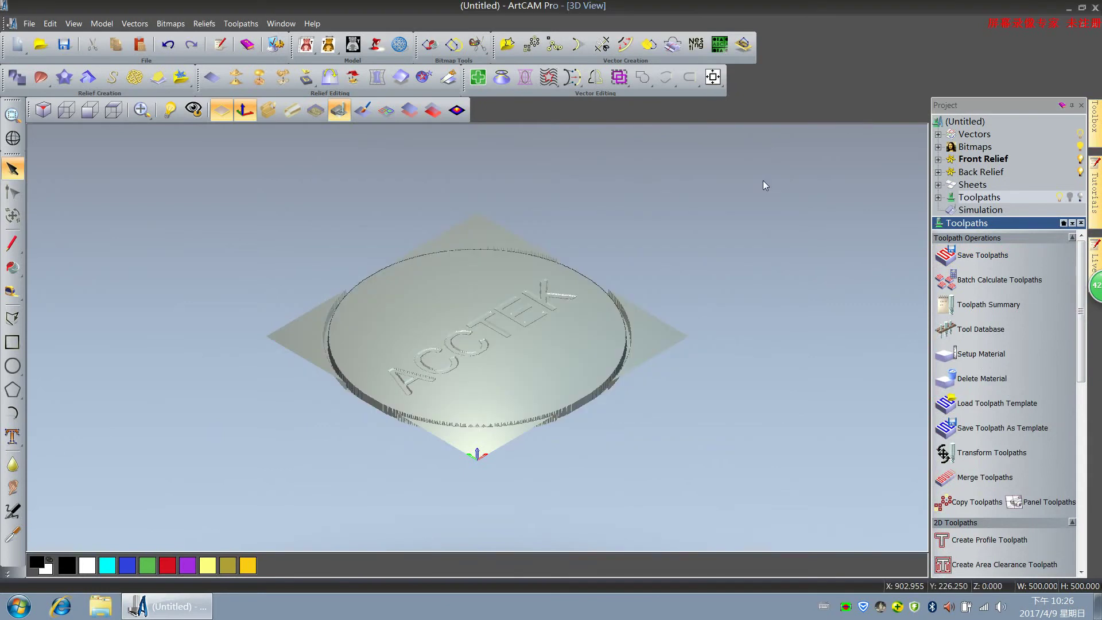
Switch to the desktop and open engraving and cutting.cnc in a maximized Notepad window.
{"action": "left_click", "coordinate": [1068, 9]}
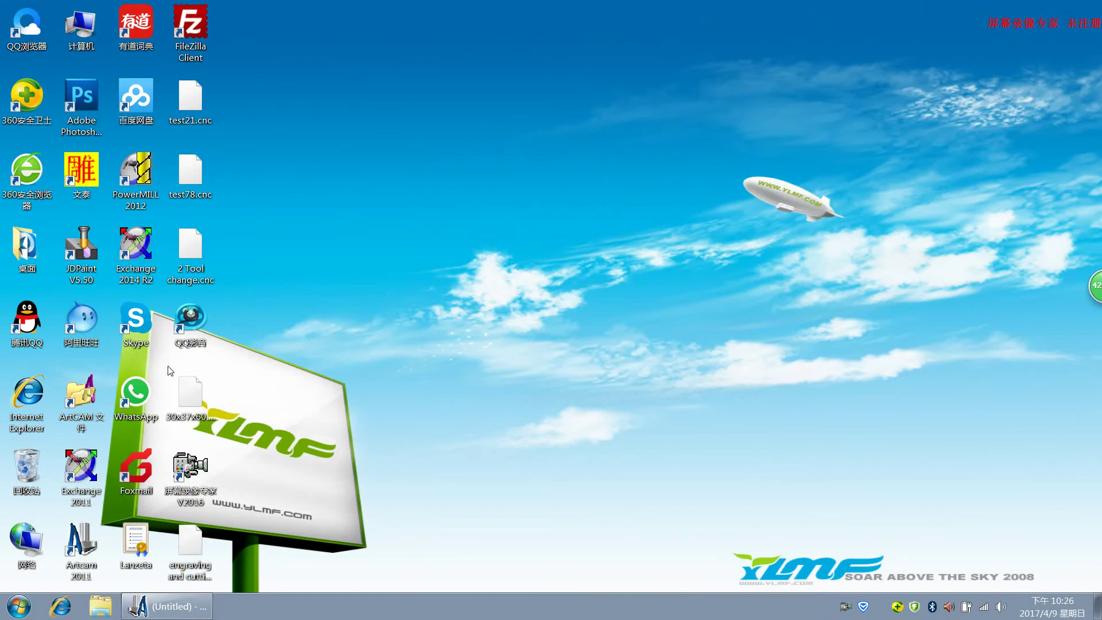
{"action": "left_click", "coordinate": [198, 544]}
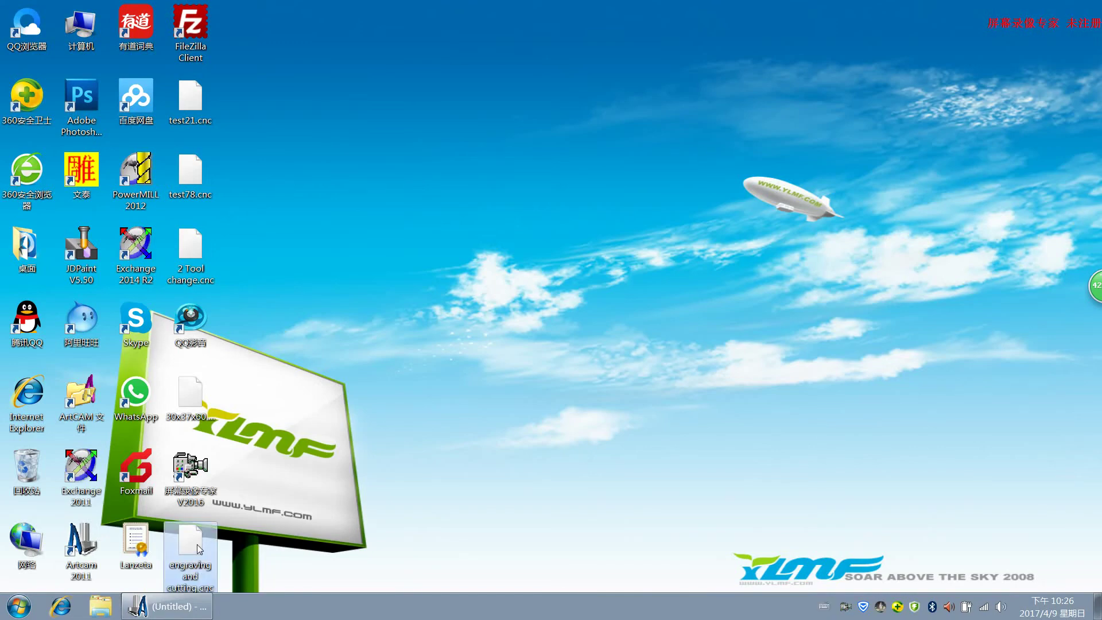
{"action": "right_click", "coordinate": [197, 544]}
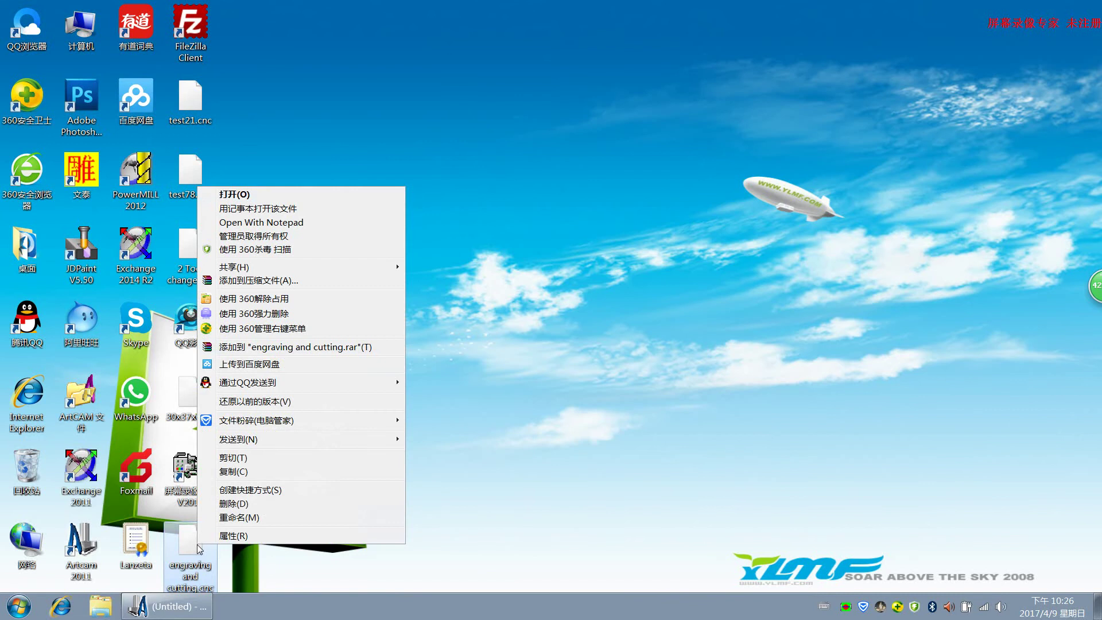
{"action": "left_click", "coordinate": [307, 207]}
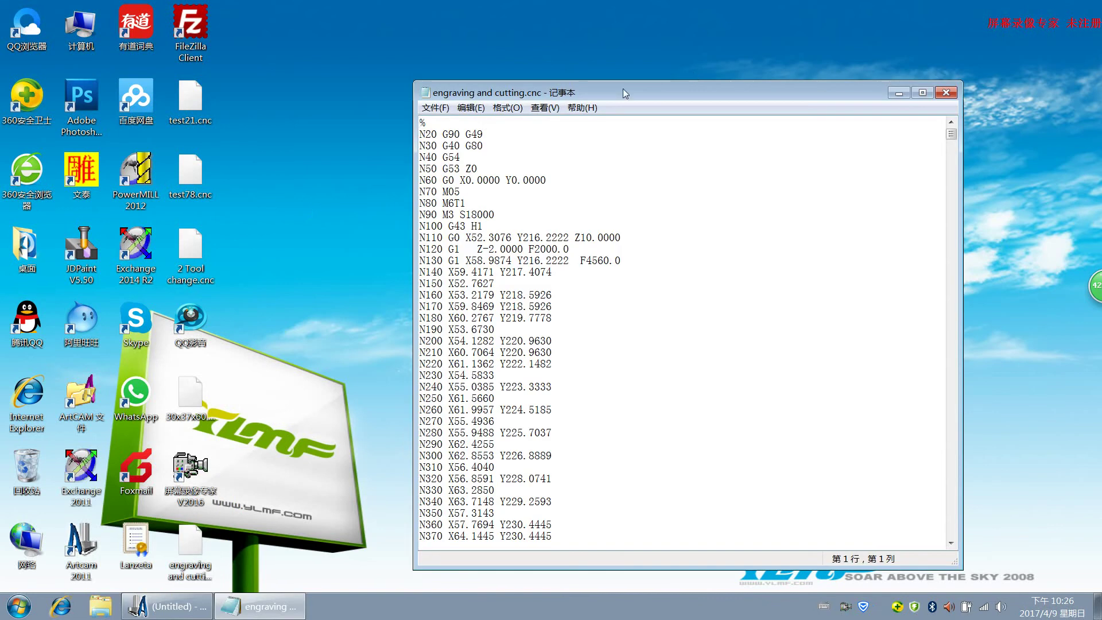
{"action": "left_click", "coordinate": [923, 93]}
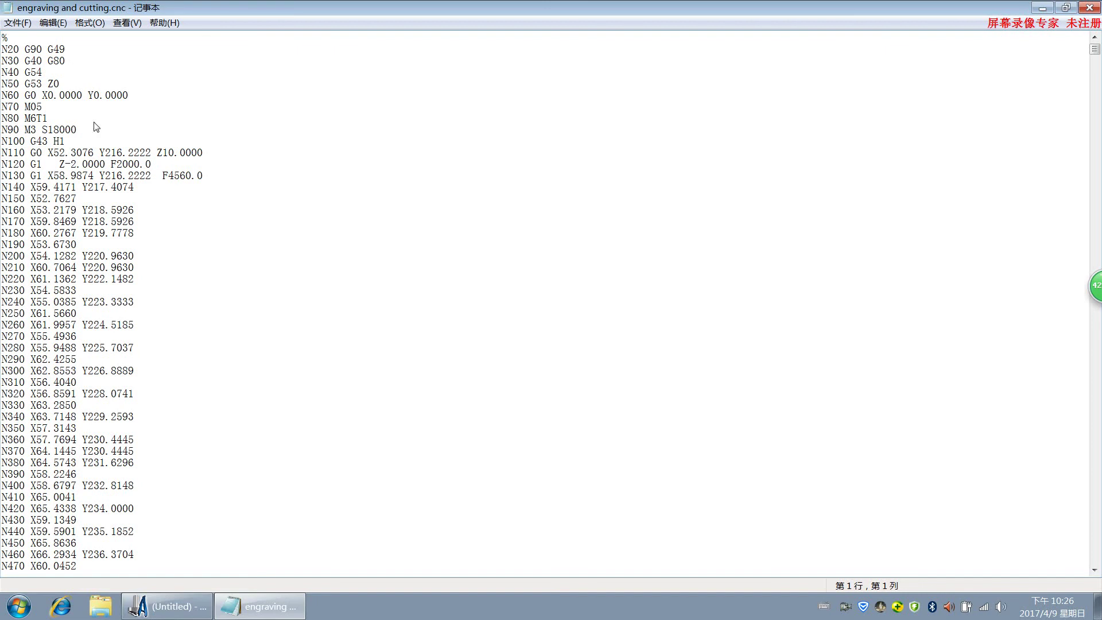
Examine the tool change lines M6T1 and M6T2 in the CNC code, highlighting each one, and close the file.
{"action": "left_click", "coordinate": [55, 118]}
{"action": "left_click_drag", "start_coordinate": [55, 118], "coordinate": [1, 118]}
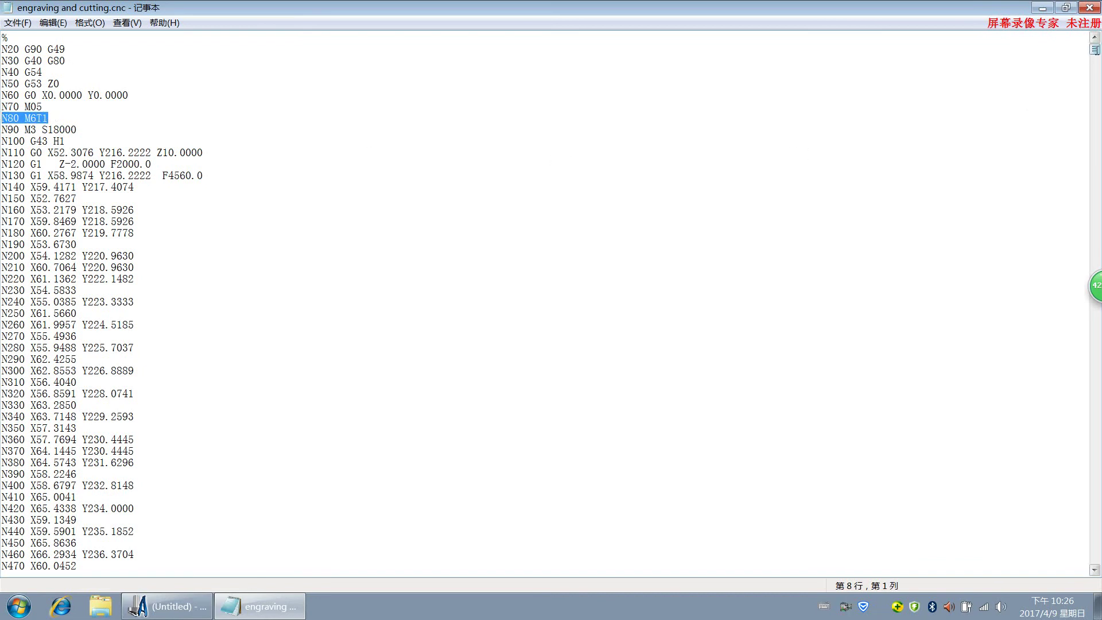
{"action": "mouse_move", "coordinate": [1095, 50]}
{"action": "left_mouse_down"}
{"action": "mouse_move", "coordinate": [1097, 565]}
{"action": "mouse_move", "coordinate": [1096, 51]}
{"action": "left_mouse_up"}
{"action": "left_click_drag", "start_coordinate": [1095, 56], "coordinate": [1095, 500]}
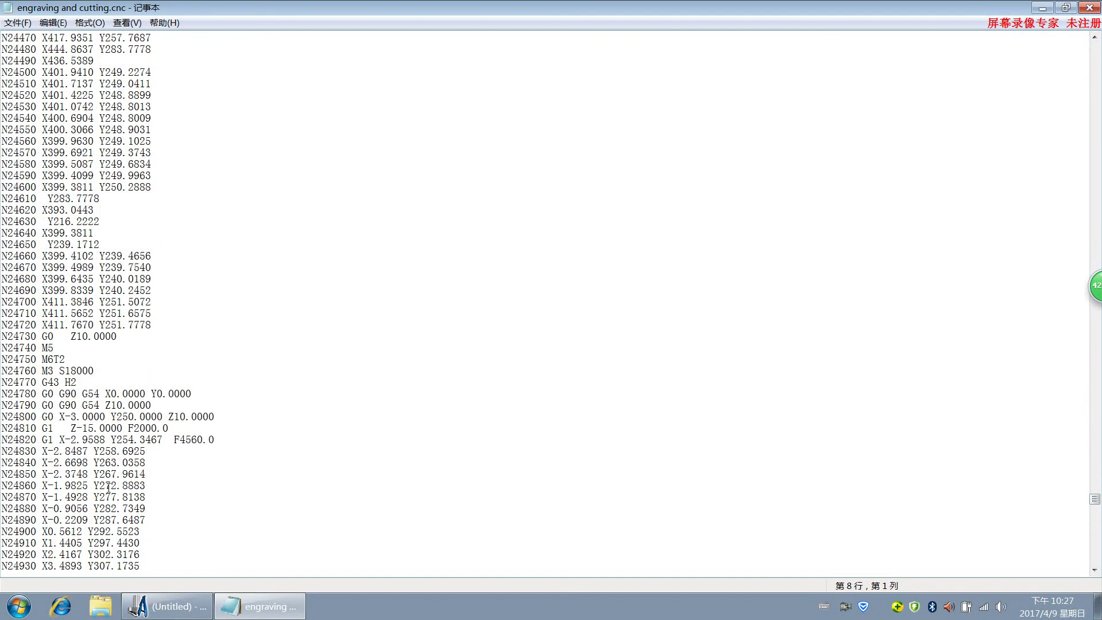
{"action": "left_click_drag", "start_coordinate": [69, 360], "coordinate": [3, 360]}
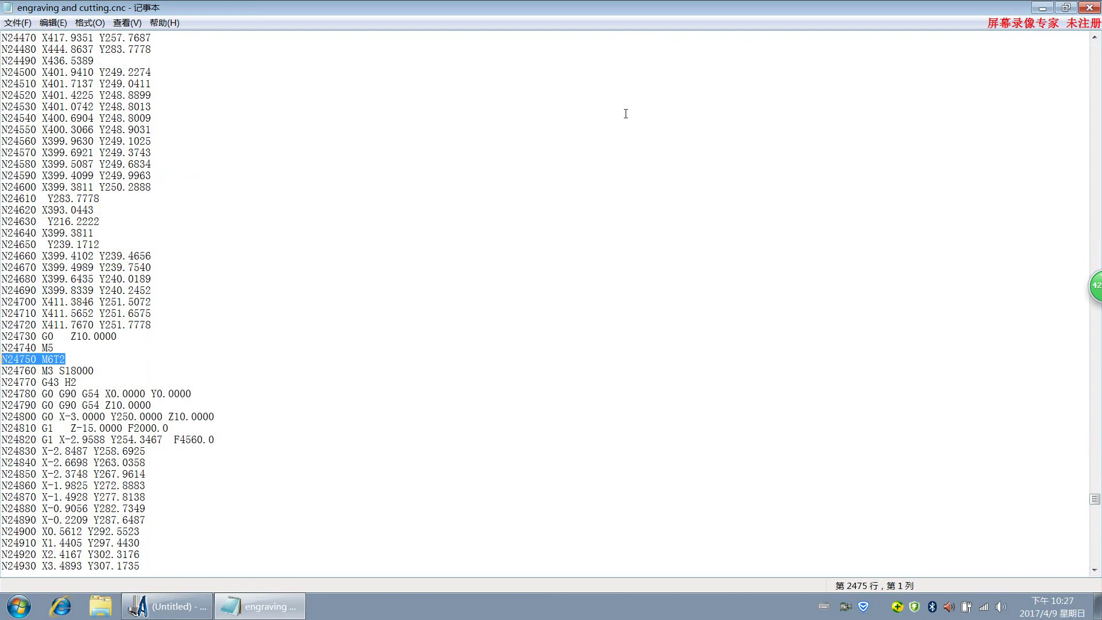
{"action": "left_click", "coordinate": [1092, 8]}
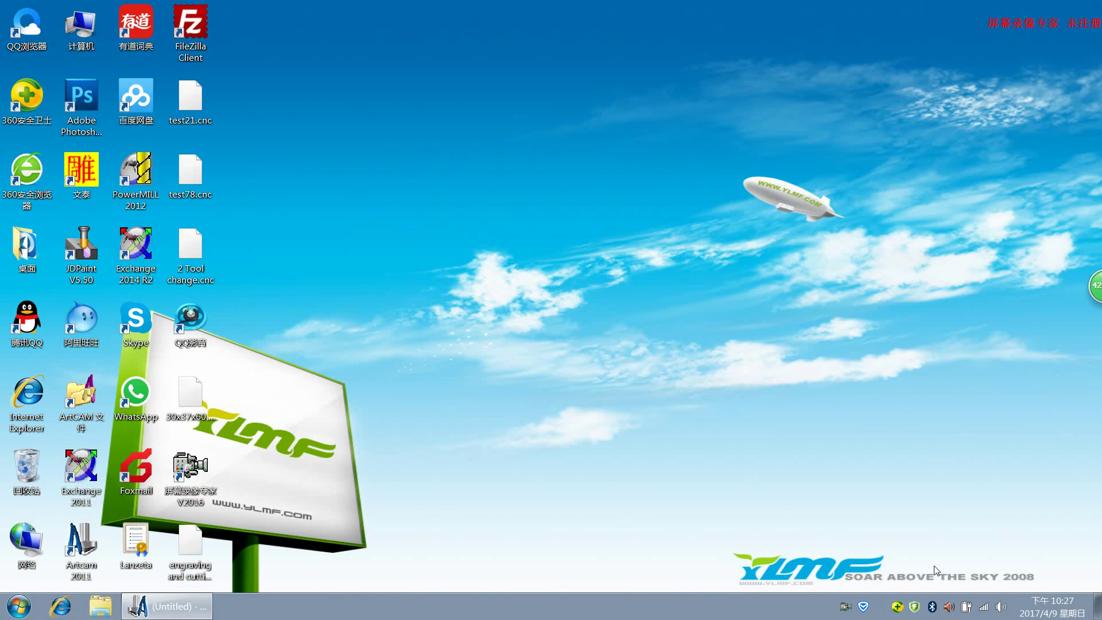
{"action": "left_click", "coordinate": [844, 608]}
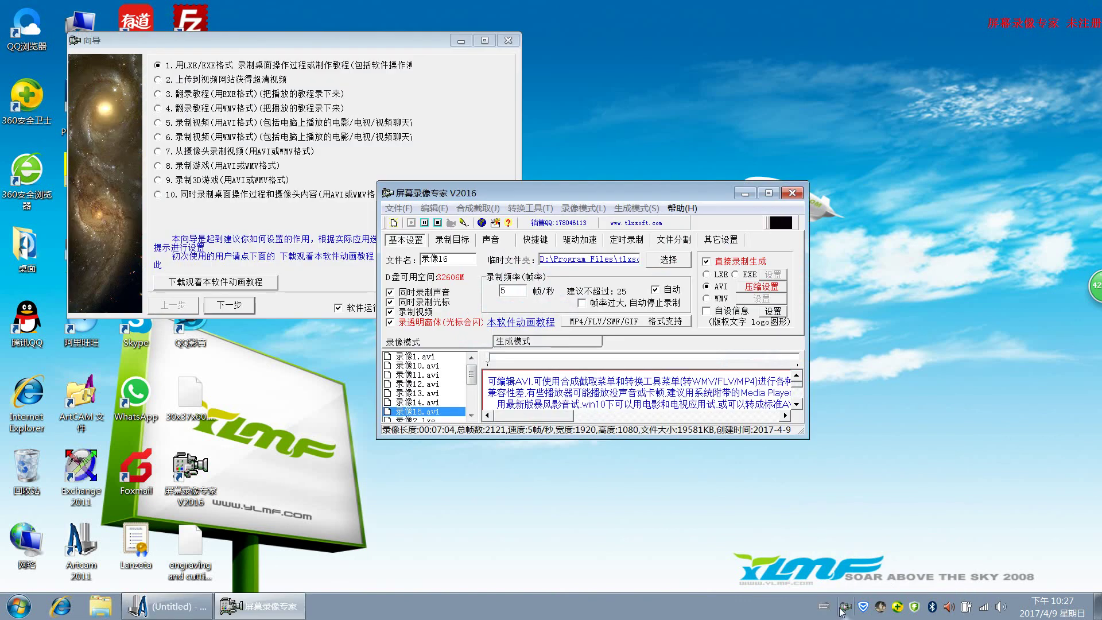